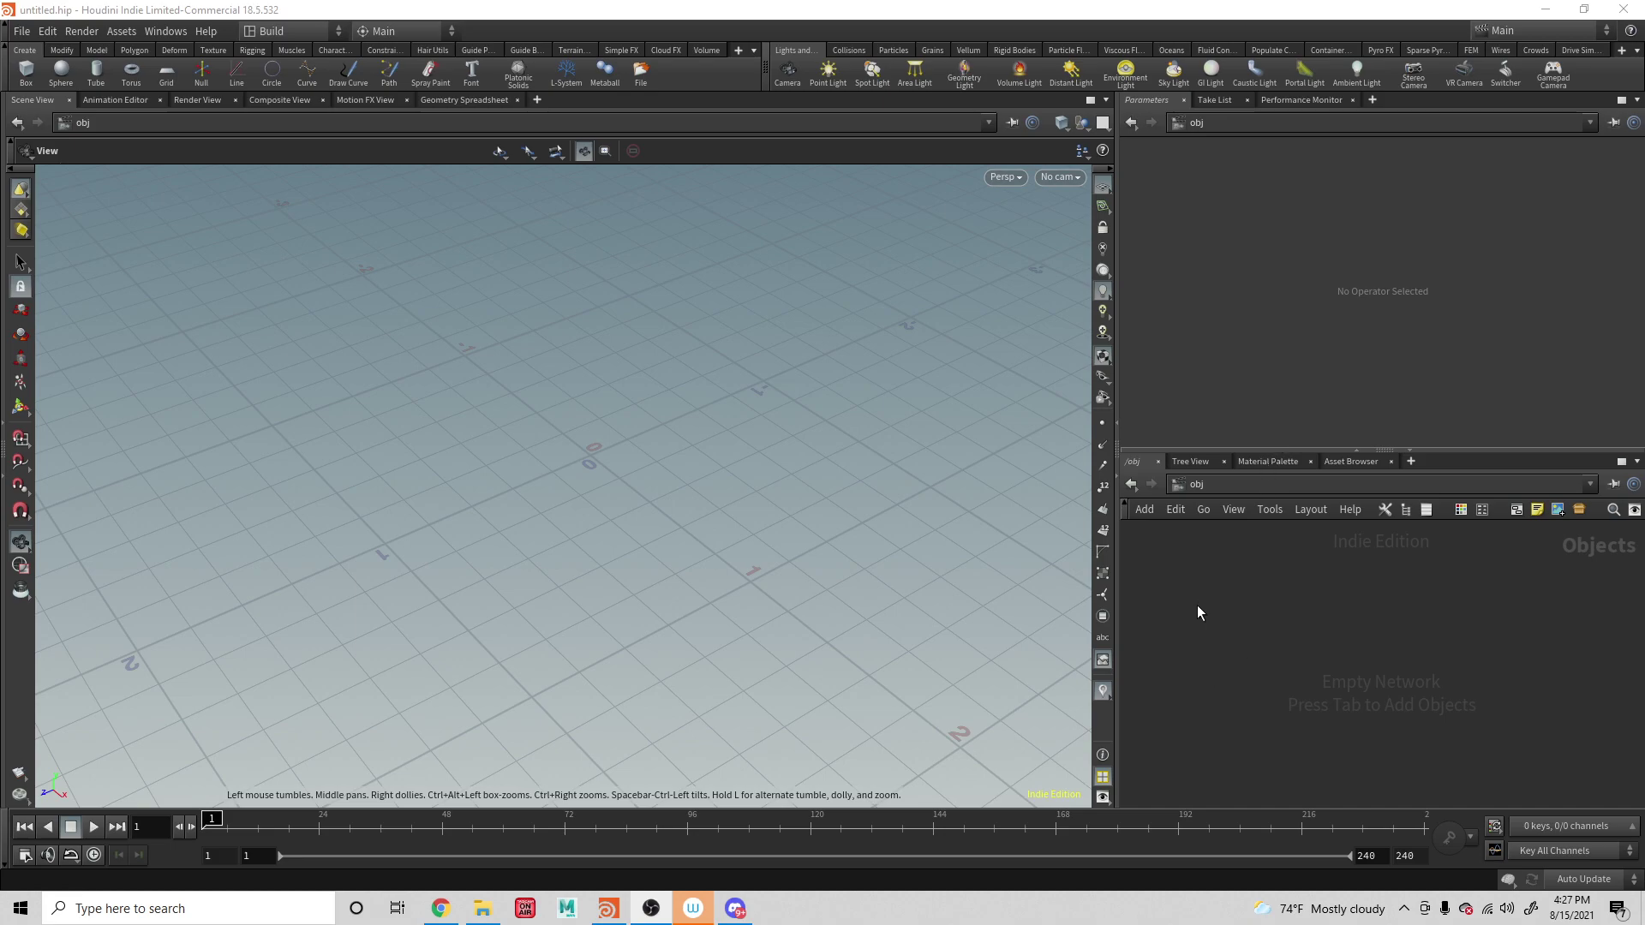
# - Create a Geometry node geo1 at object level, look inside it, then return to obj
pyautogui.press('Tab')
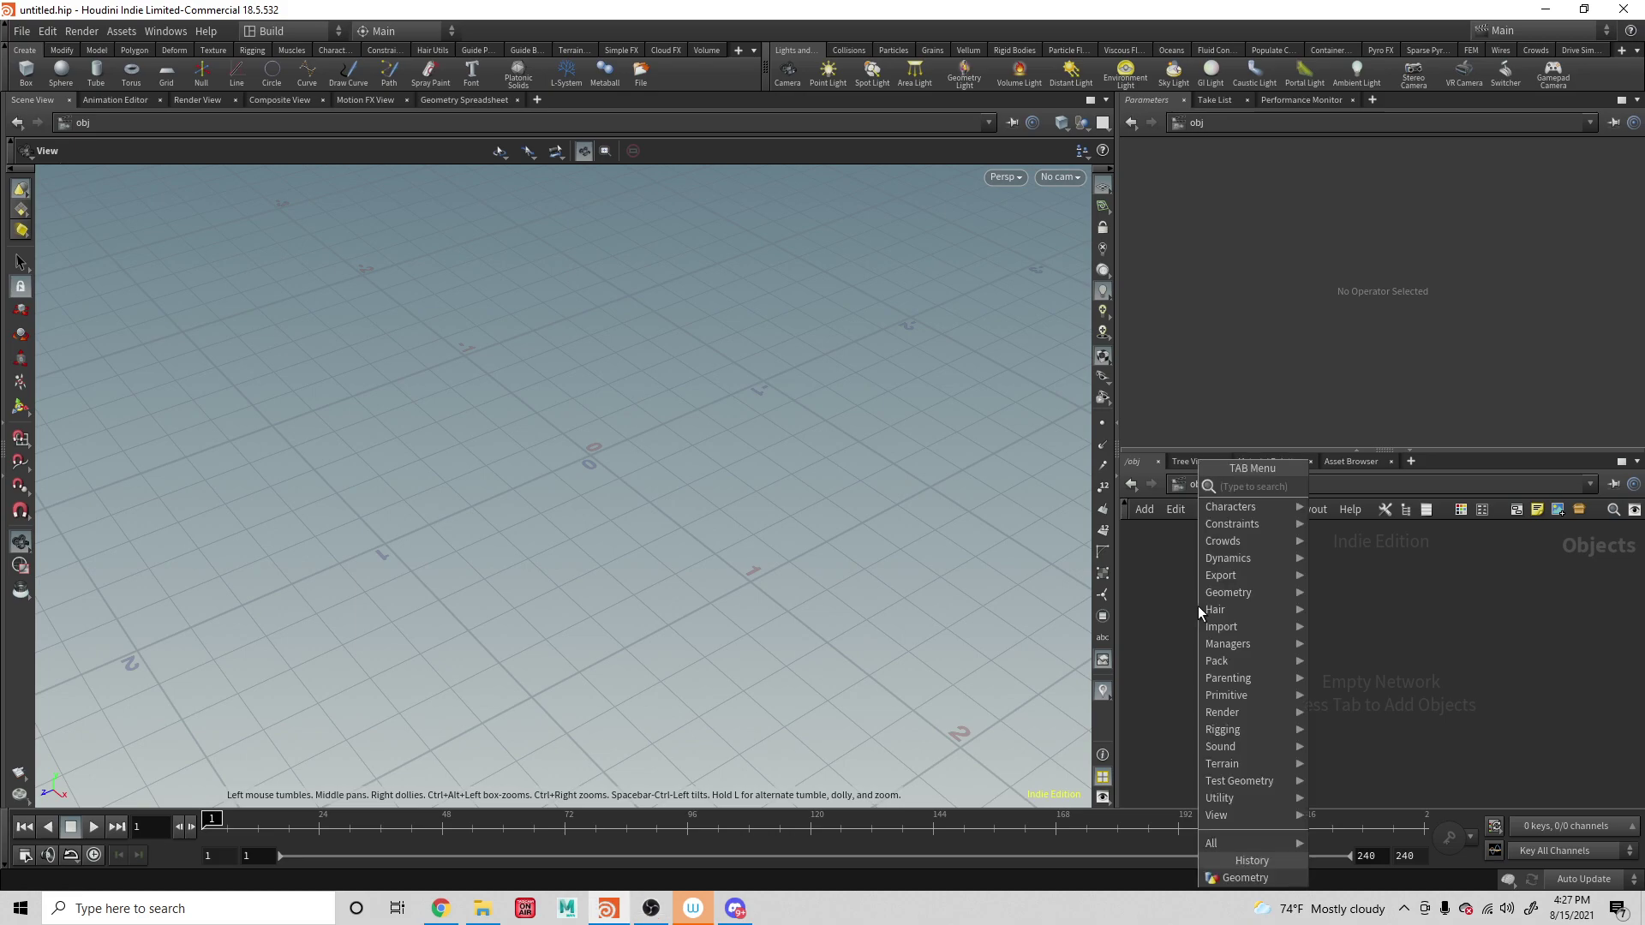
pyautogui.write('geo')
pyautogui.press('Return')
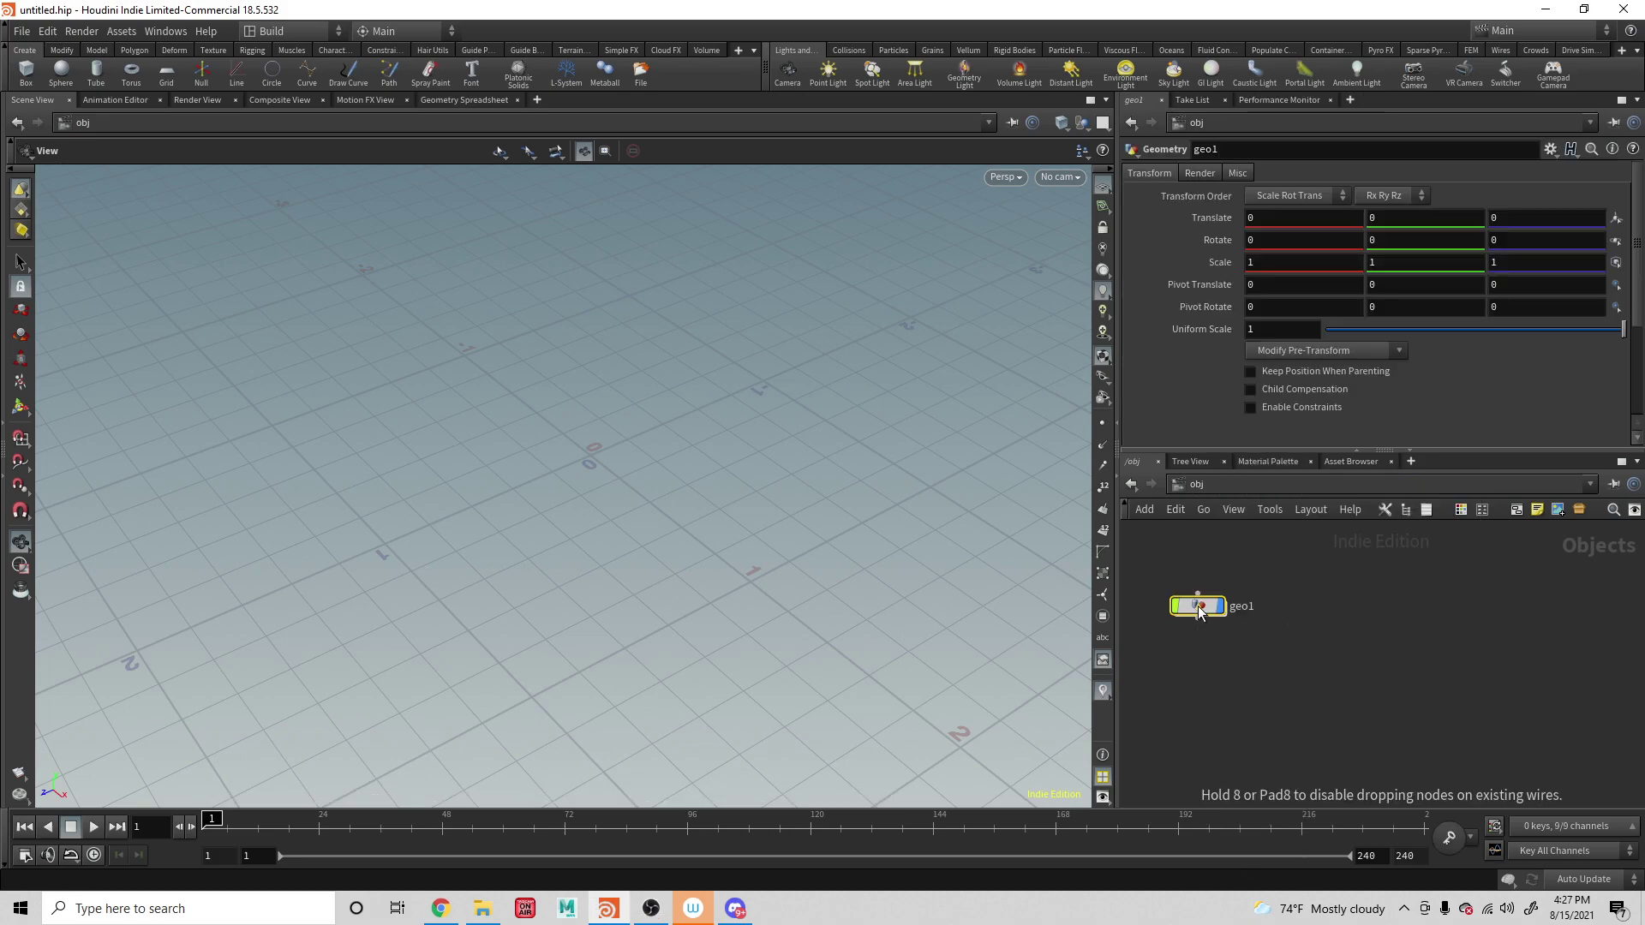
pyautogui.click(1199, 610)
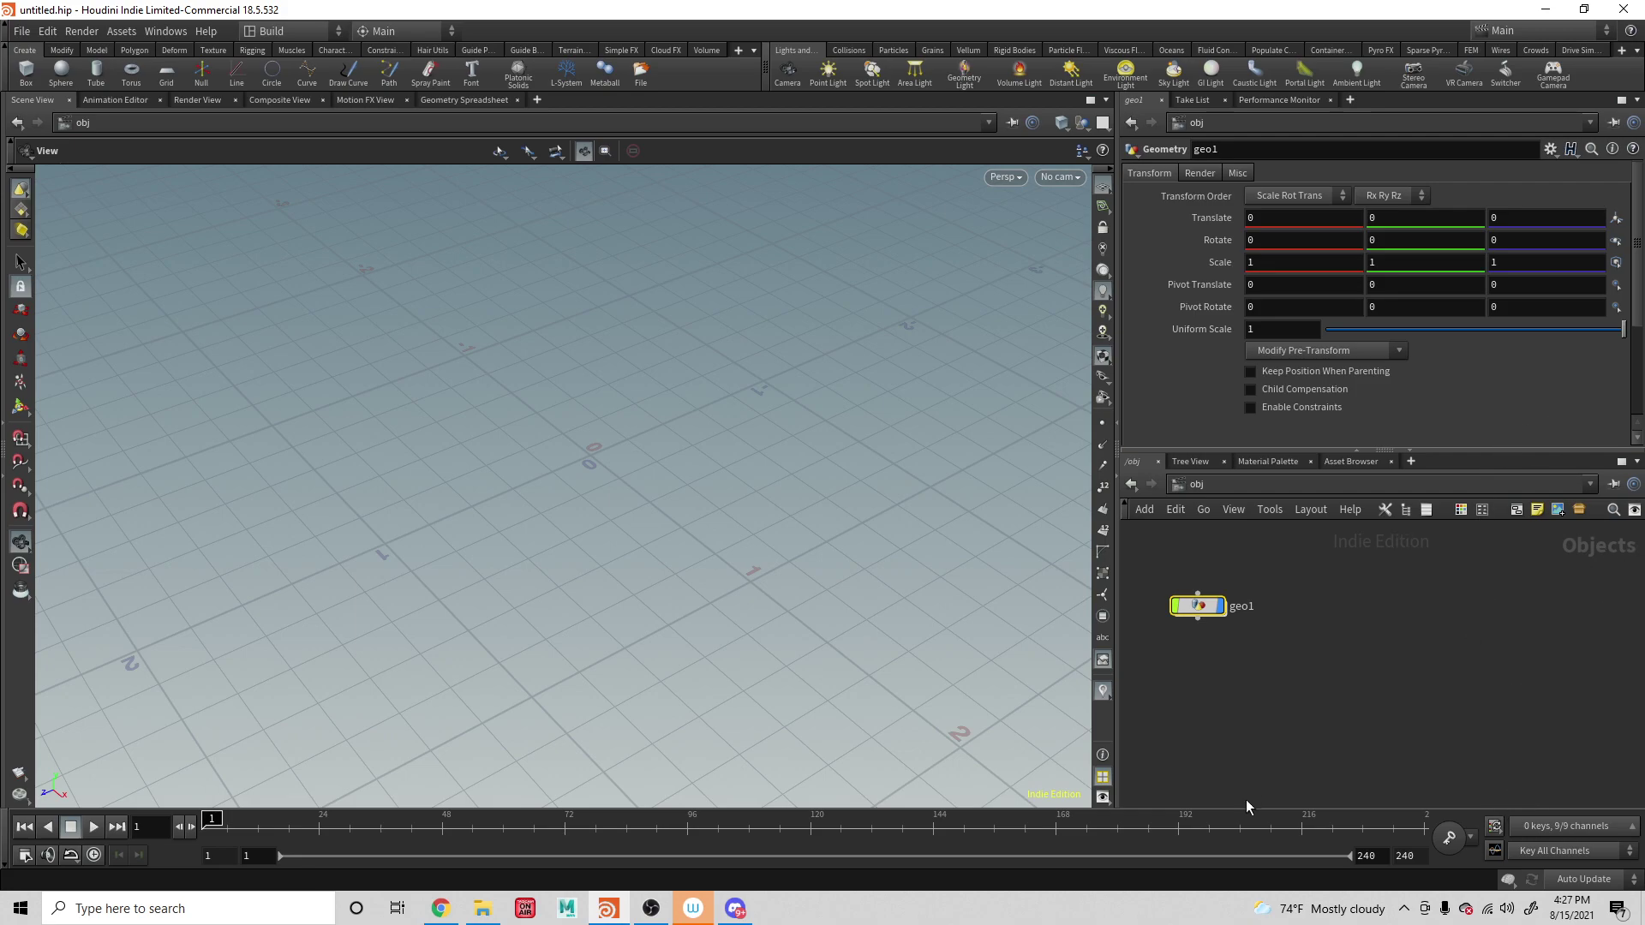
pyautogui.doubleClick(1198, 607)
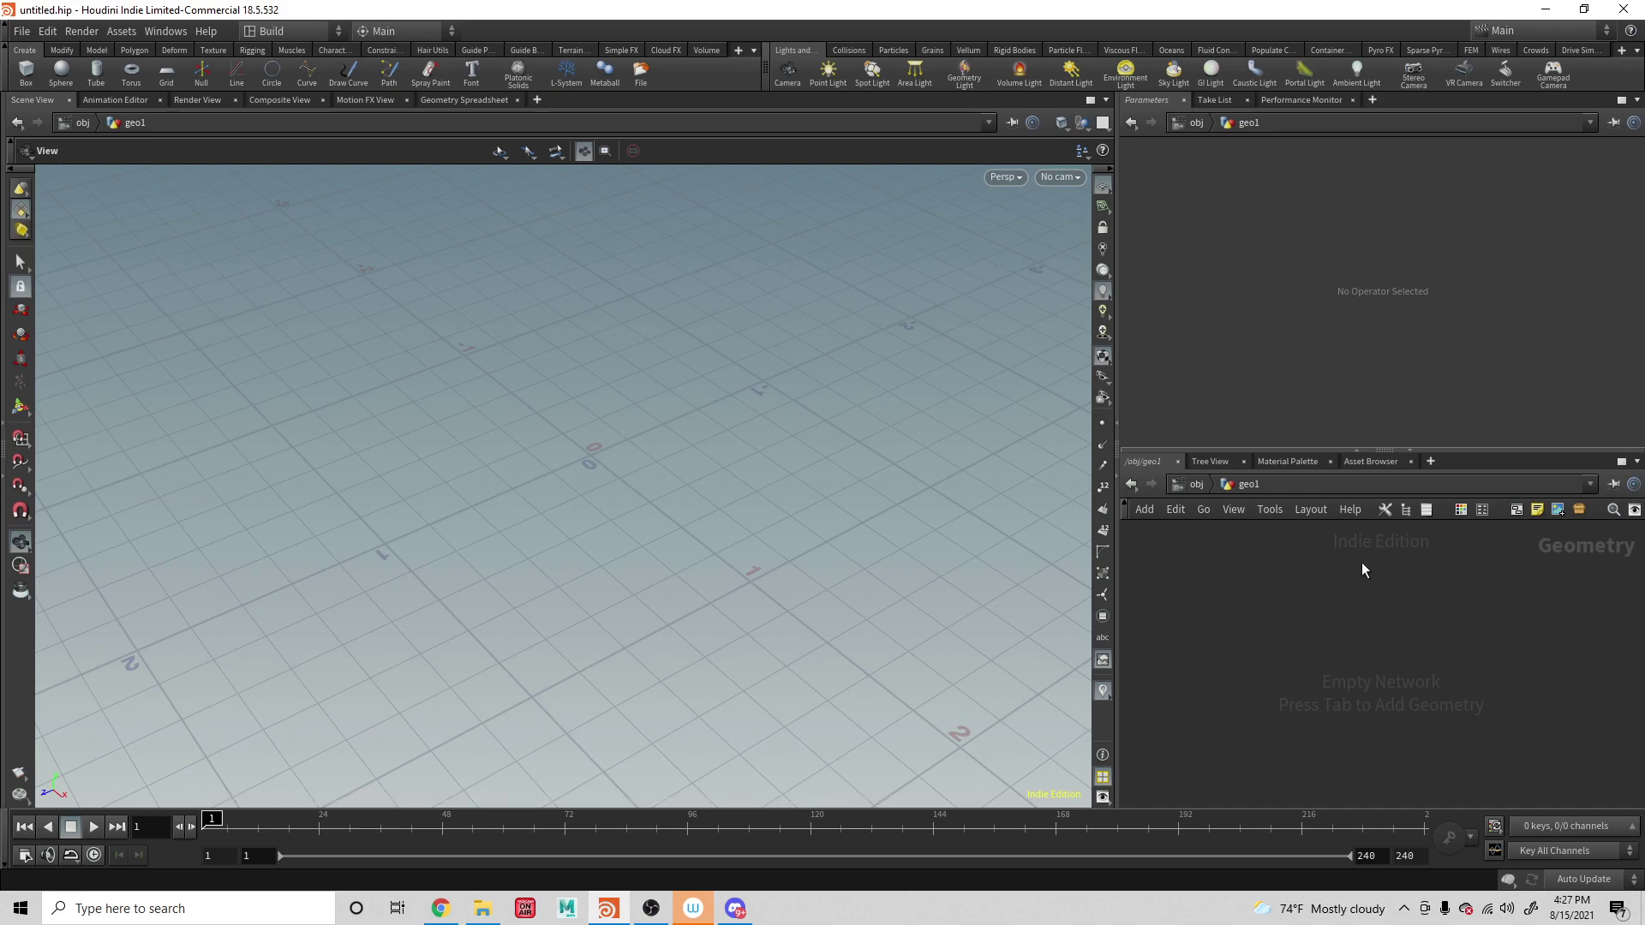
pyautogui.click(1184, 482)
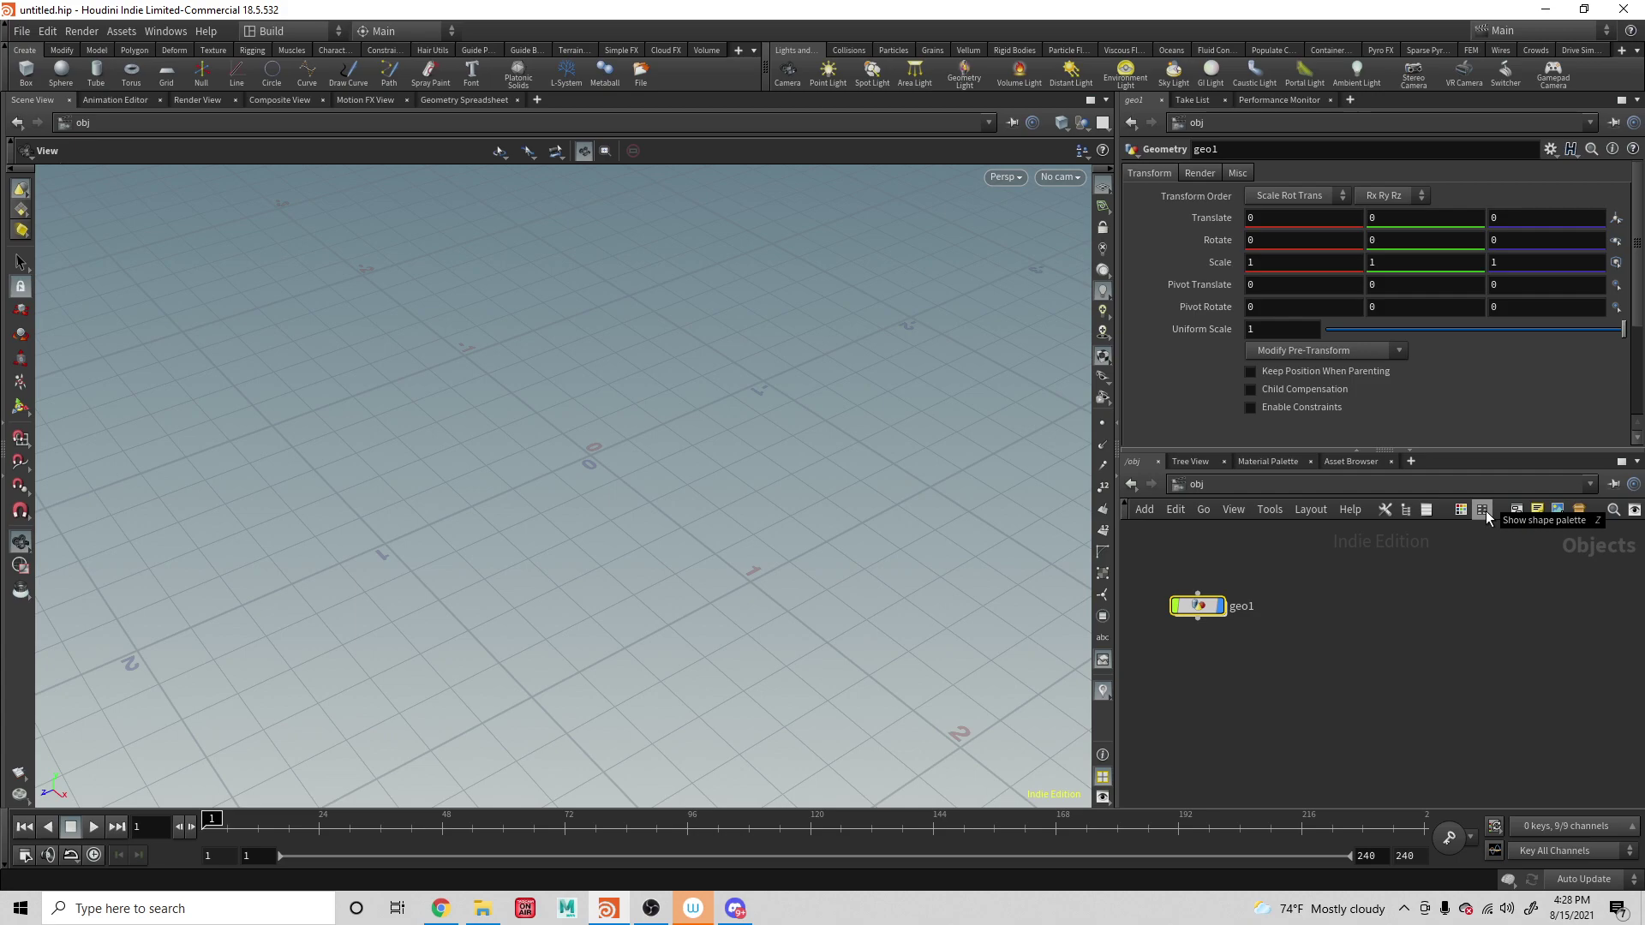
# - Give geo1 the jagged burst shape, then add geo2 below it and select both nodes
pyautogui.hotkey('shift', 'z')
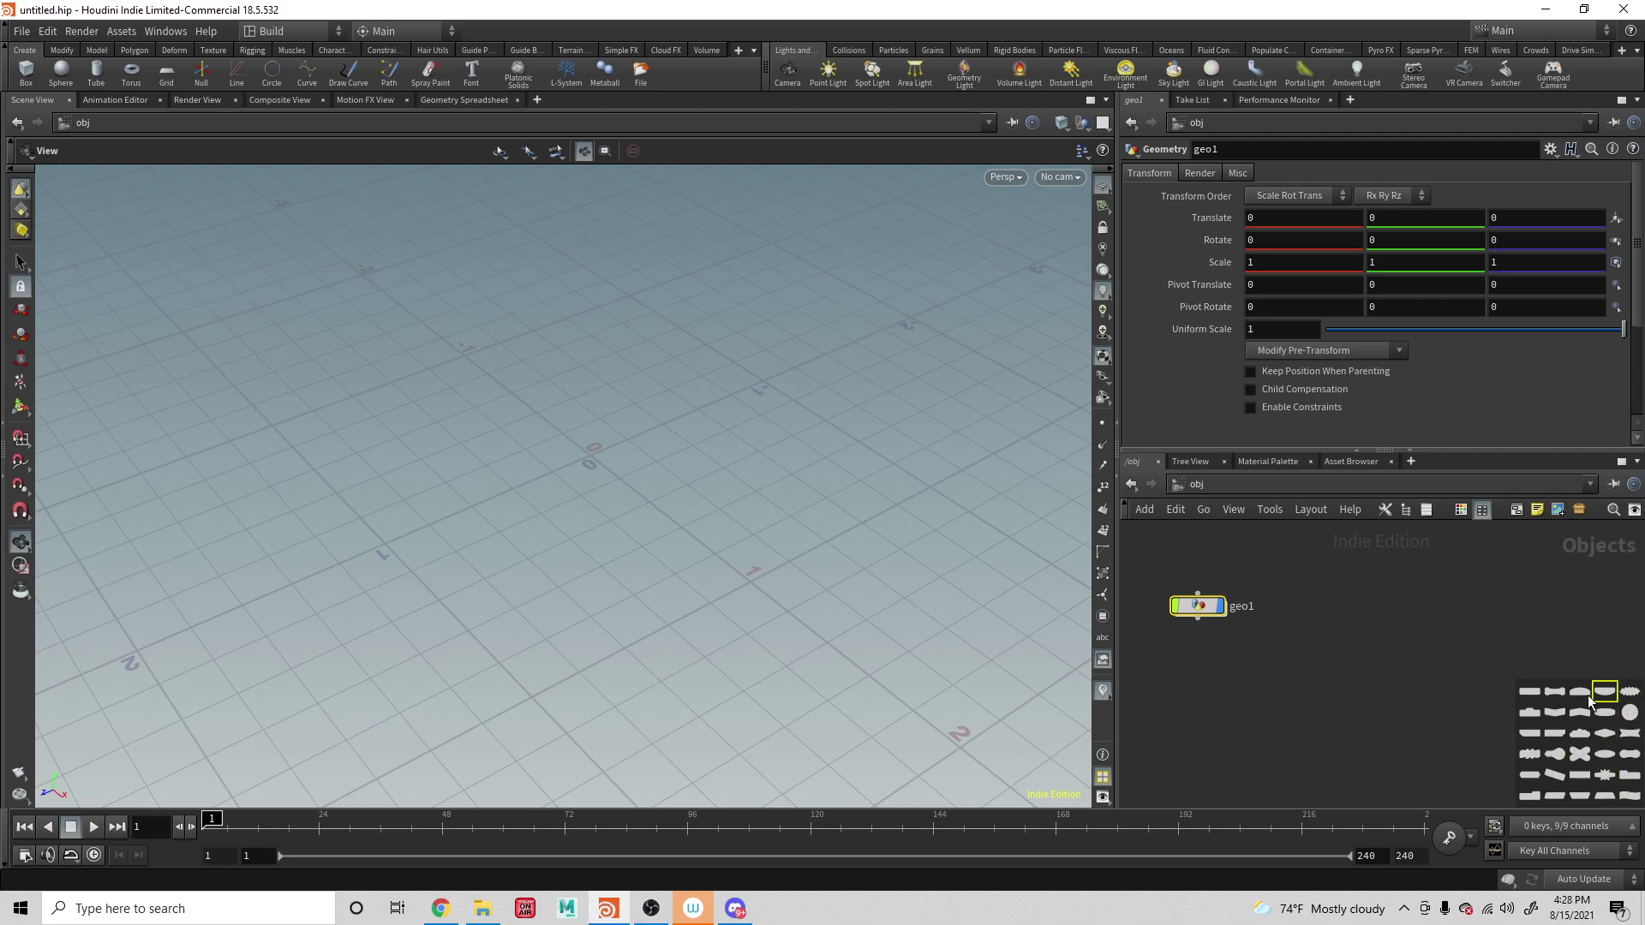
pyautogui.moveTo(1605, 693); pyautogui.dragTo(1208, 620)
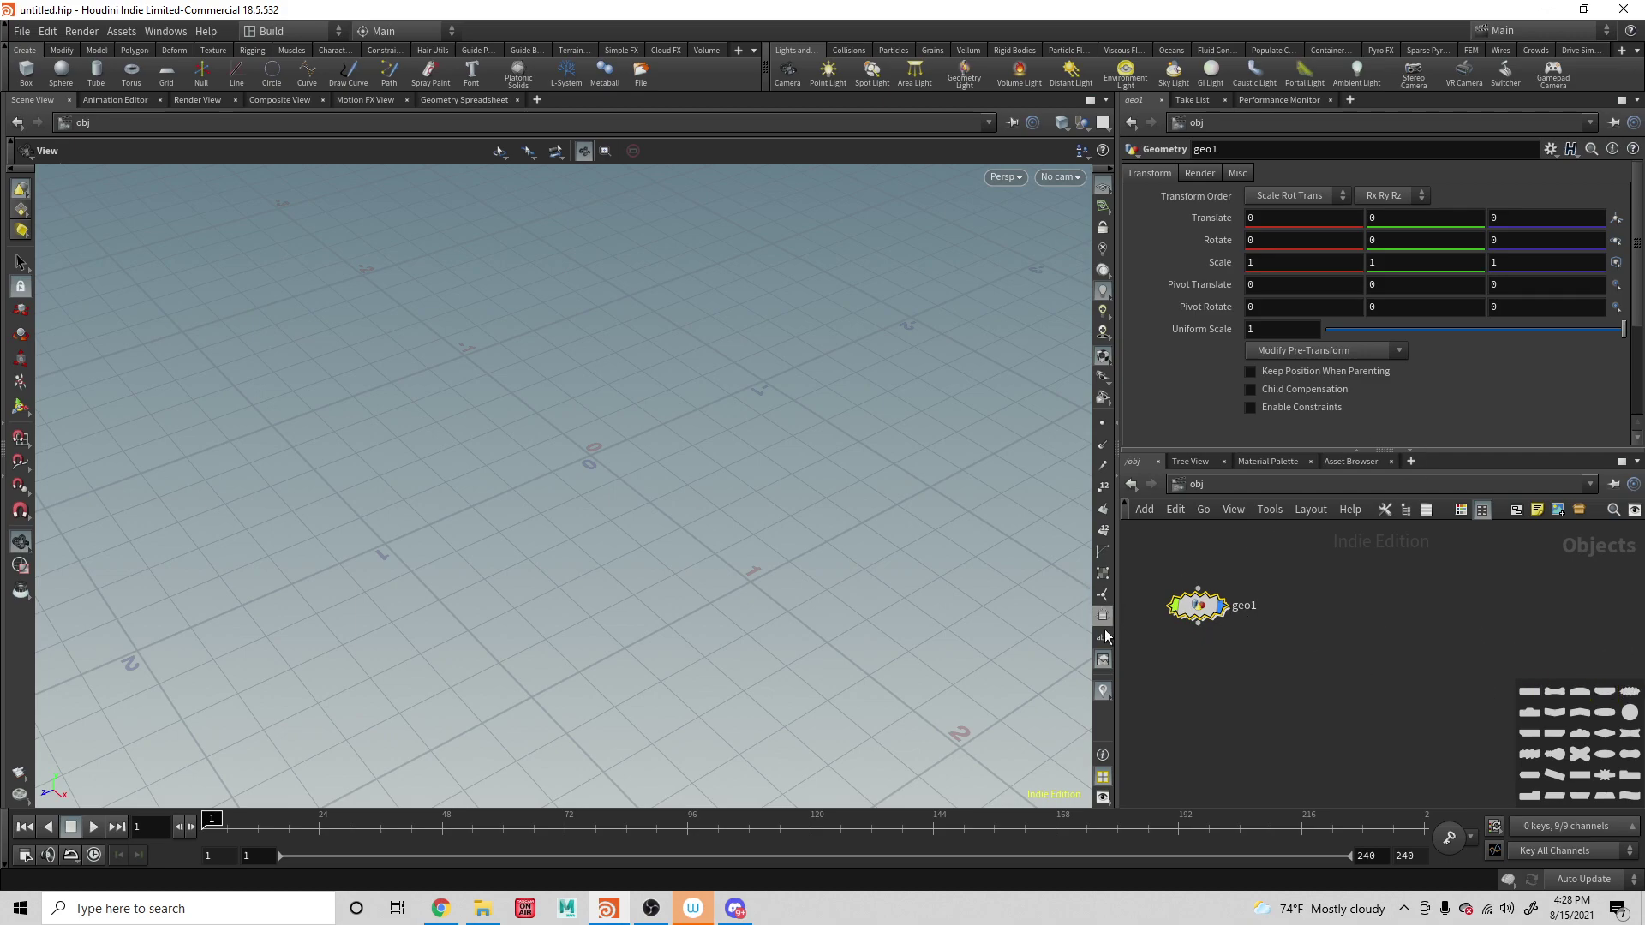
pyautogui.press('Tab')
pyautogui.write('geo')
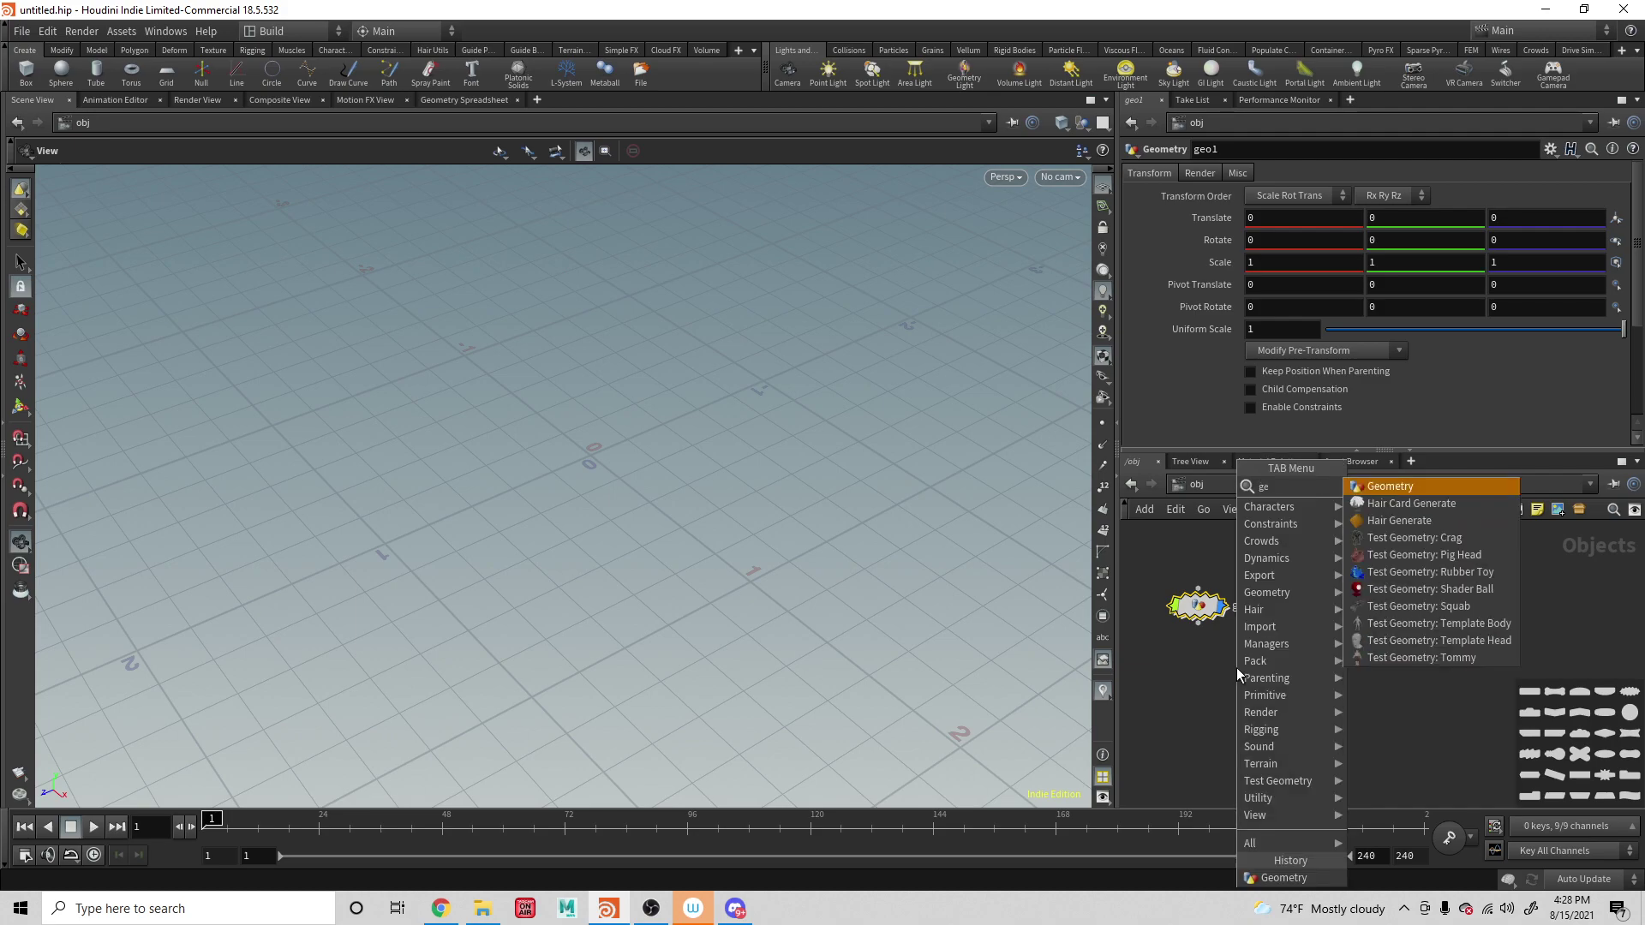
pyautogui.press('Return')
pyautogui.click(1237, 667)
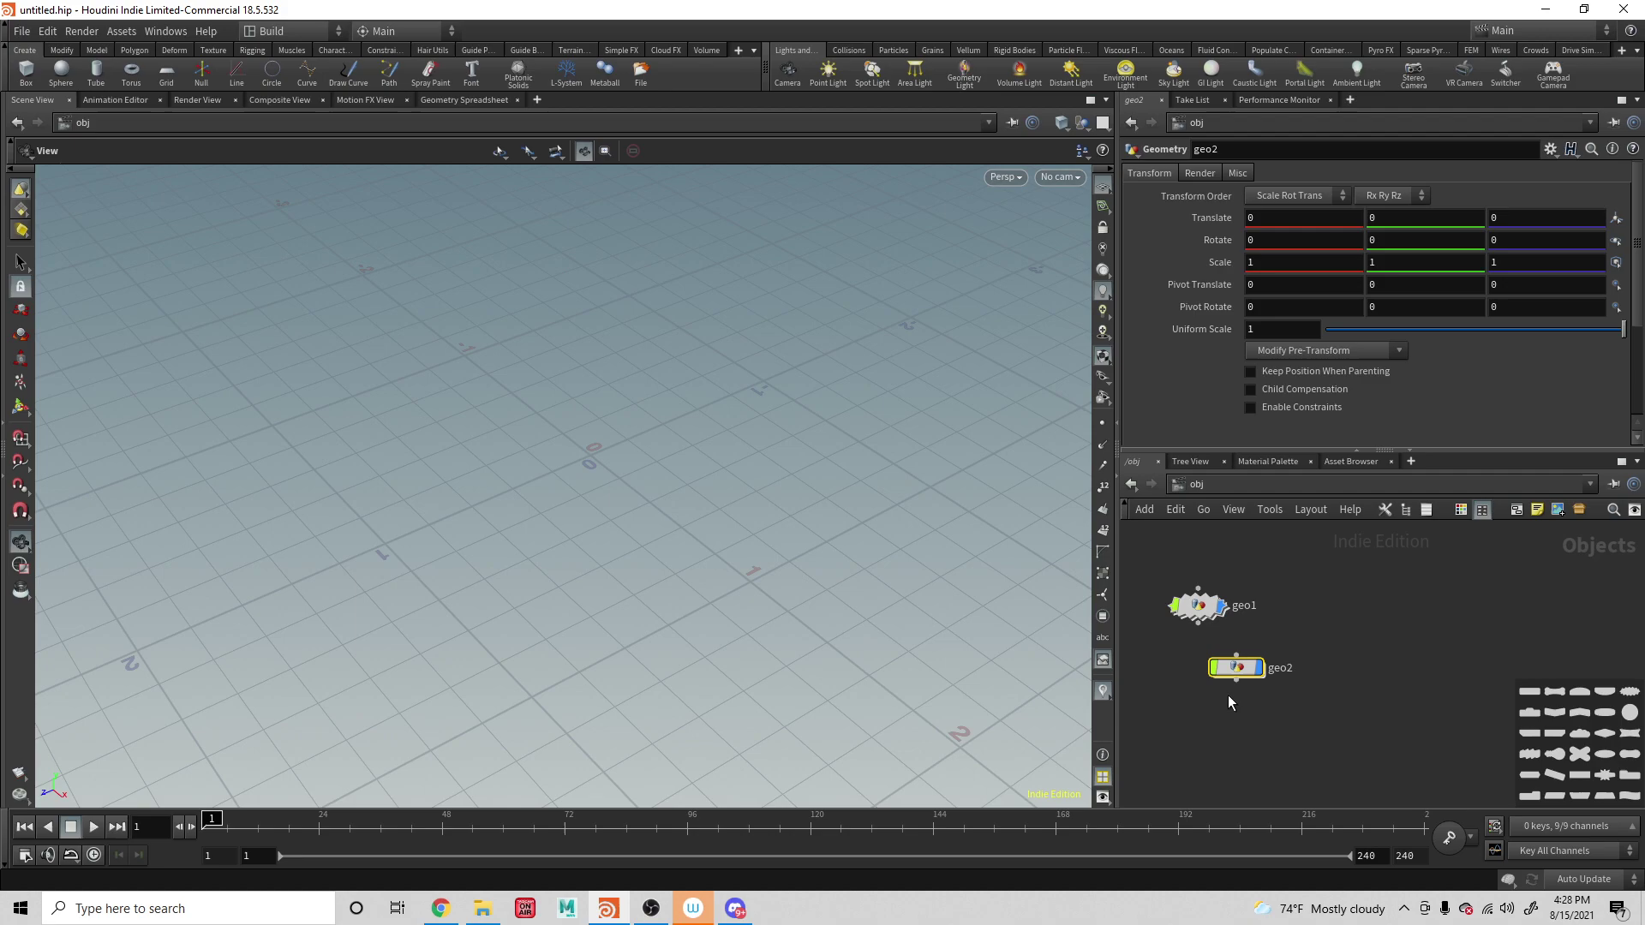
pyautogui.moveTo(1200, 593); pyautogui.dragTo(1285, 730)
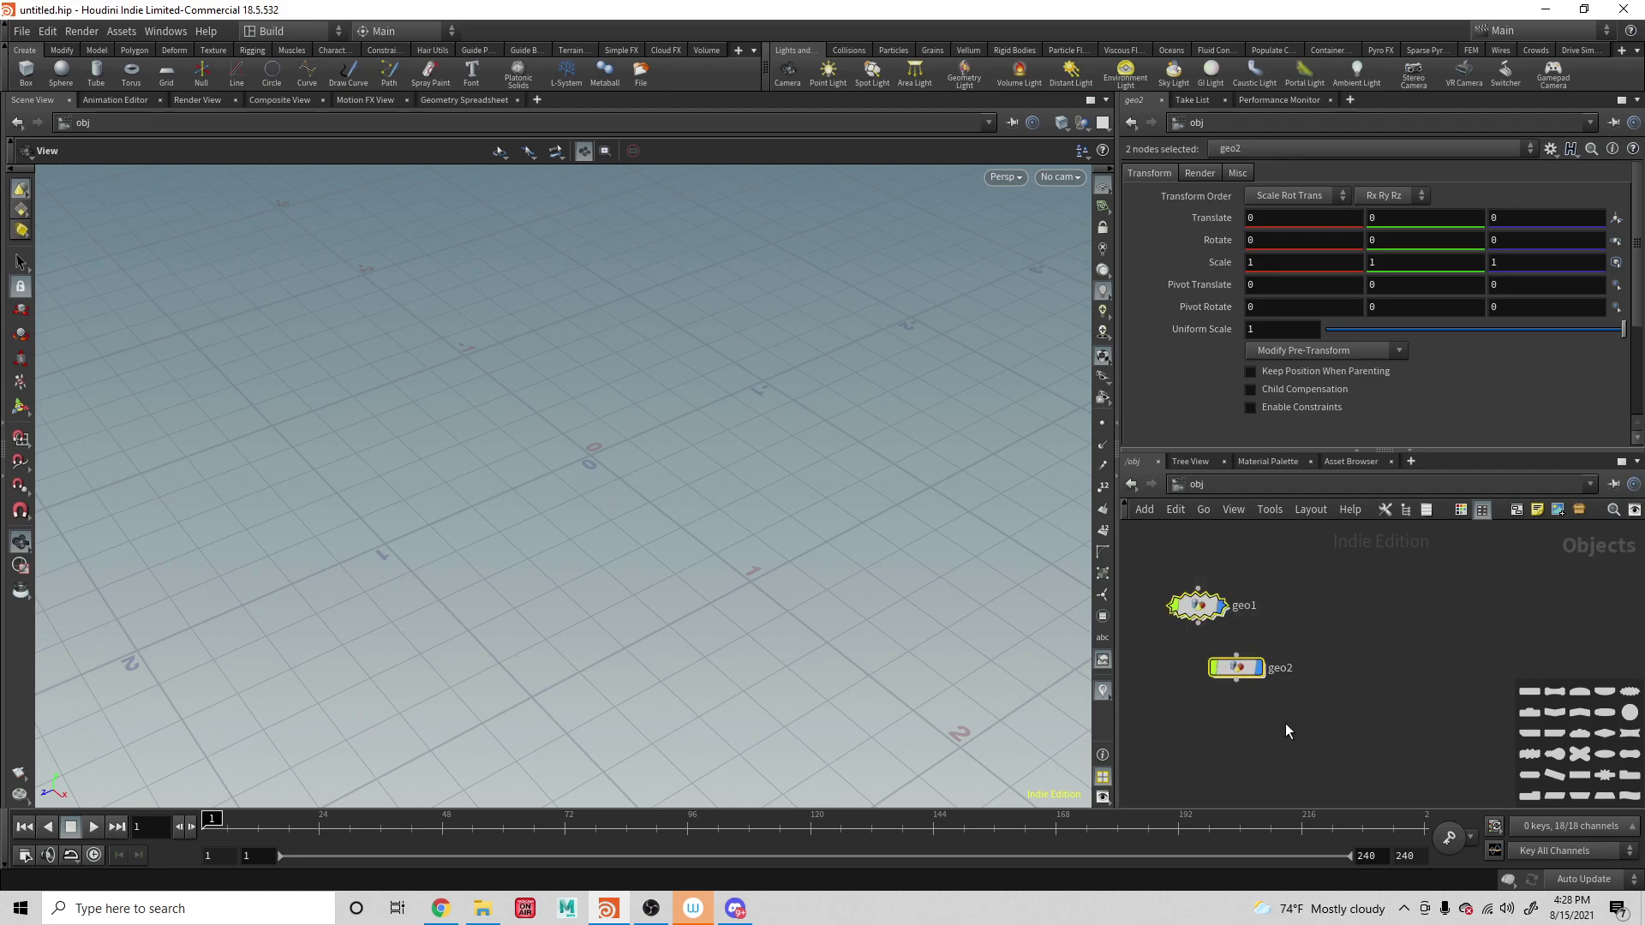
# - Delete geo1 and geo2, then create a fresh Geometry node geo1 and position it
pyautogui.press('Delete')
pyautogui.press('Tab')
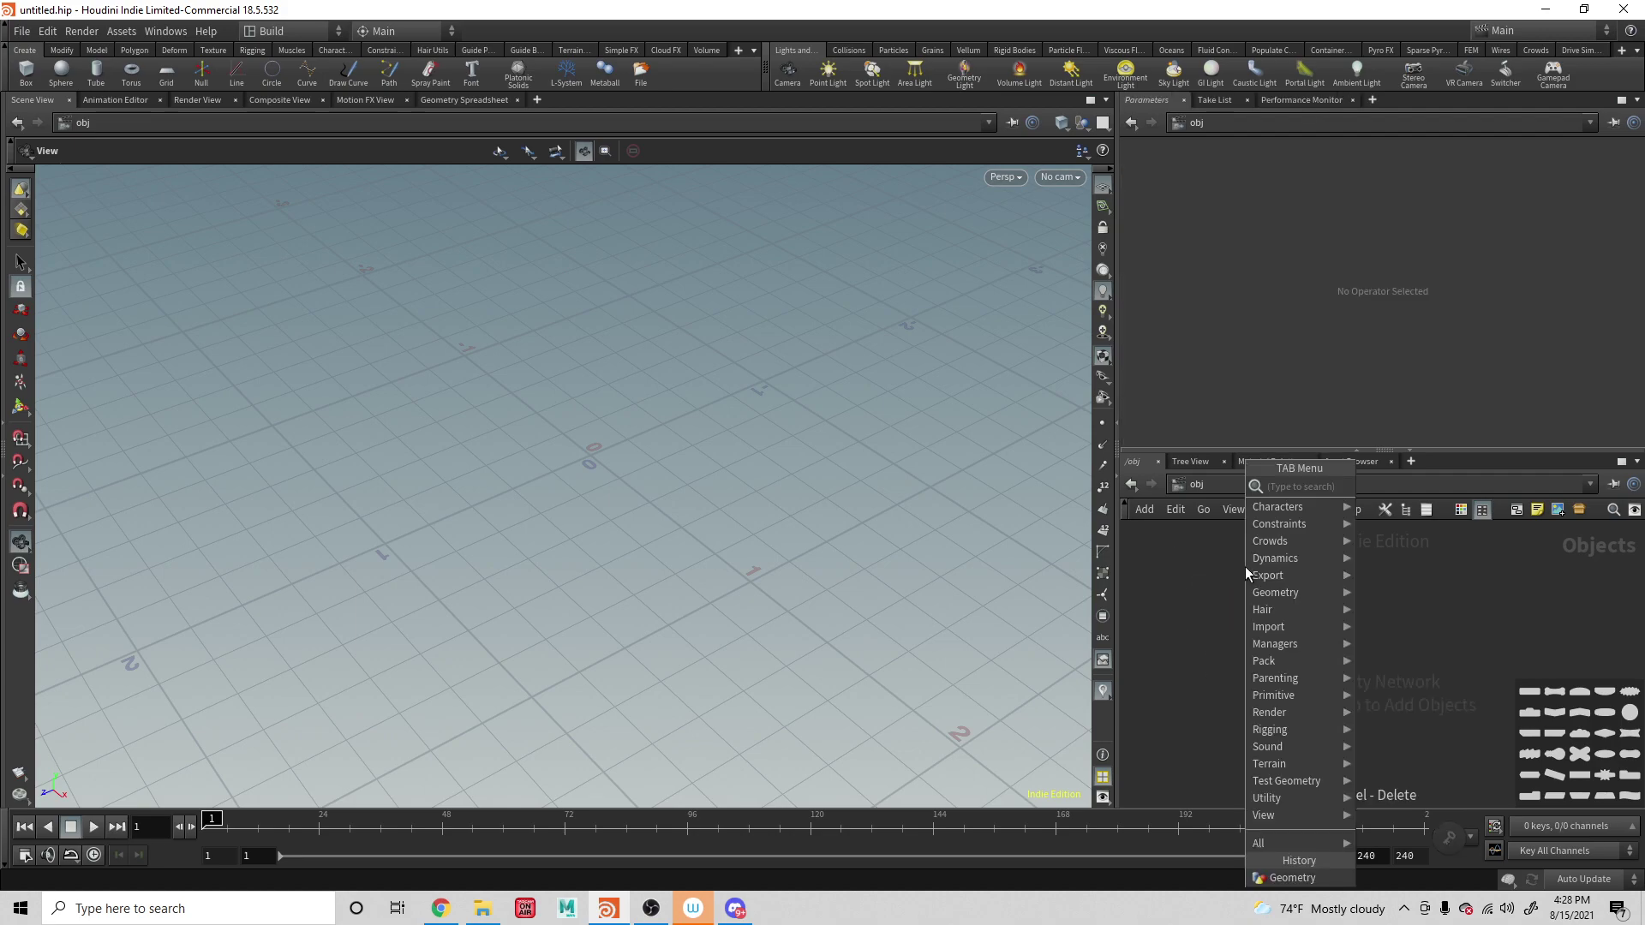
pyautogui.write('geo')
pyautogui.press('Return')
pyautogui.click(1246, 567)
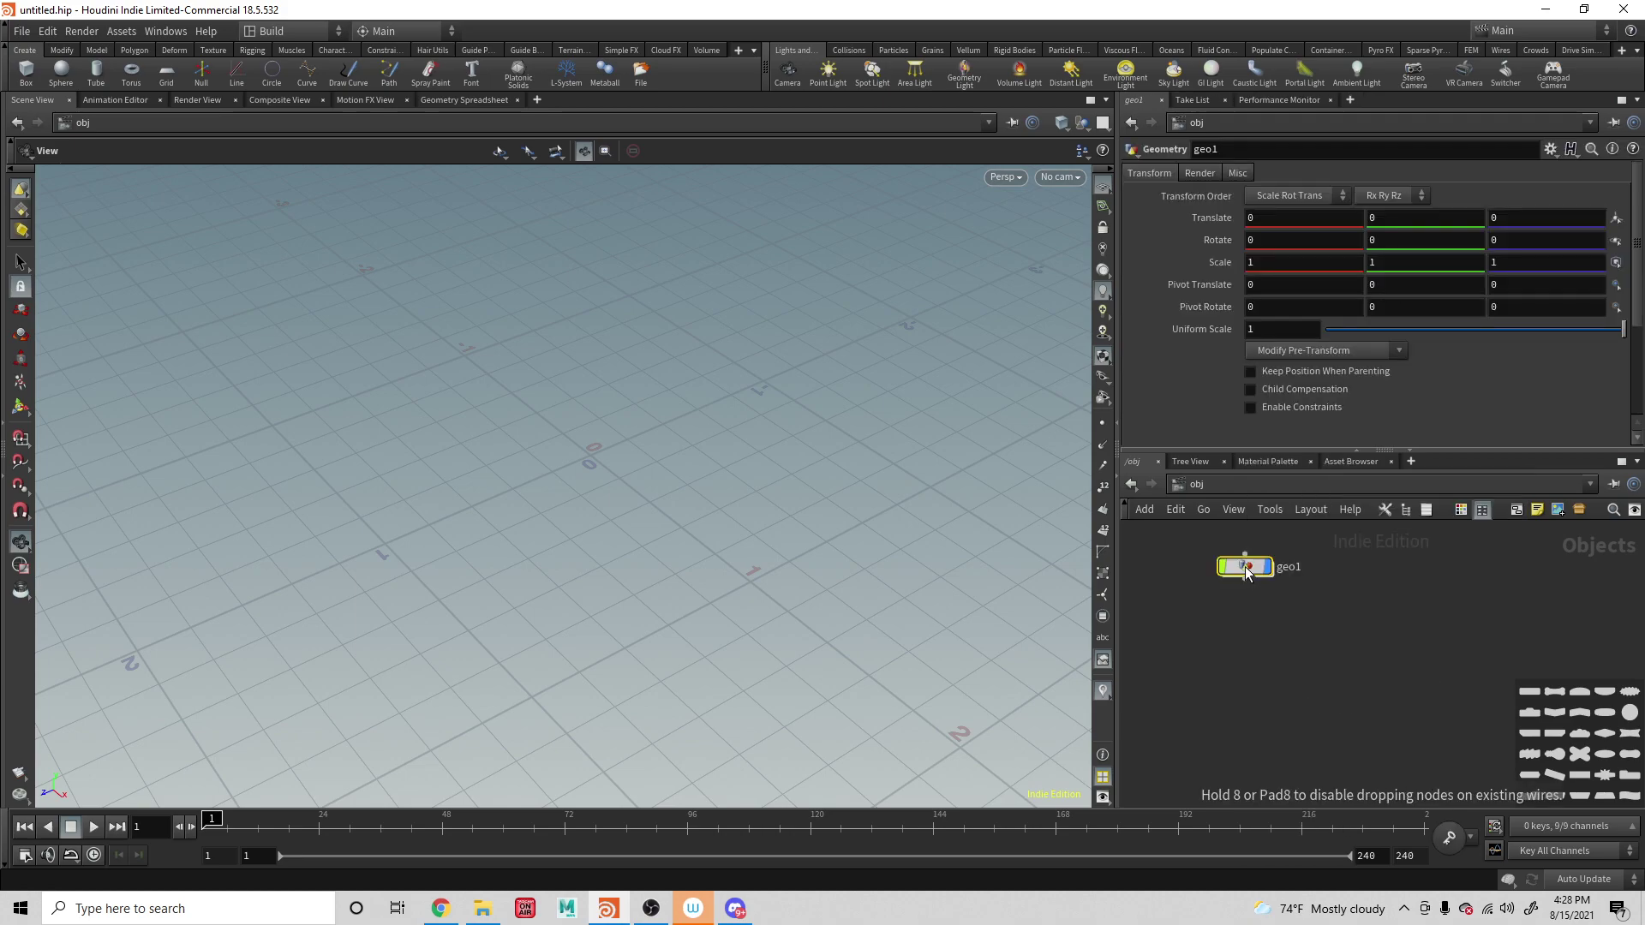
pyautogui.moveTo(1245, 567); pyautogui.dragTo(1230, 612)
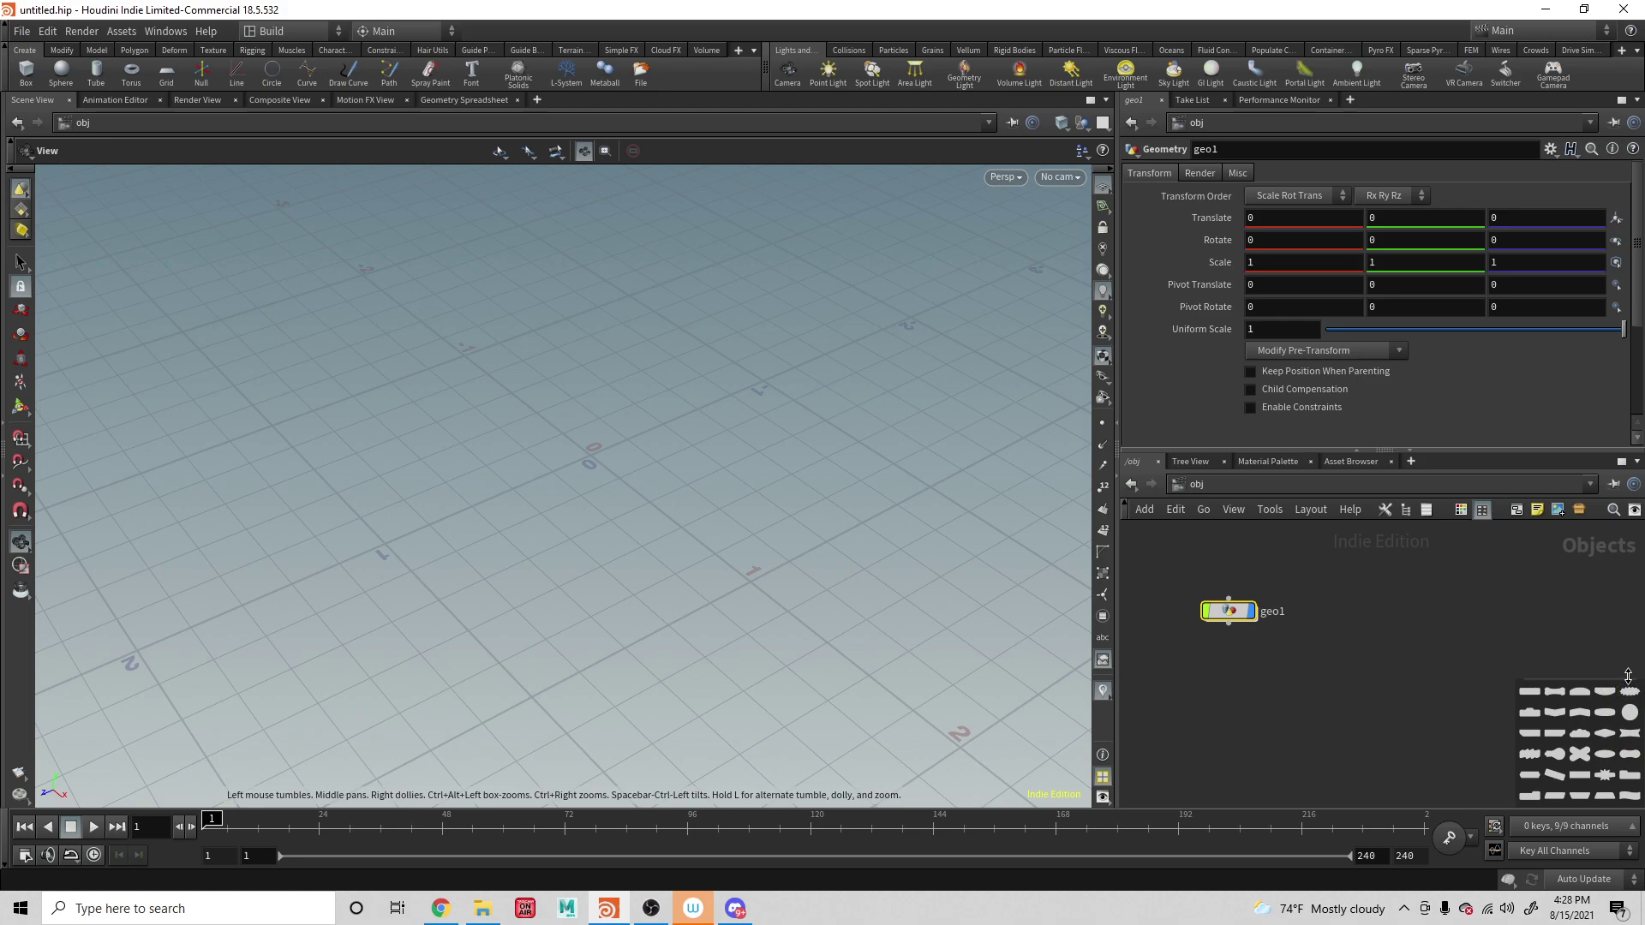
# - Make the burst shape the default on geo1, test it with geo2, then delete geo2
pyautogui.moveTo(1631, 691); pyautogui.dragTo(1246, 629)
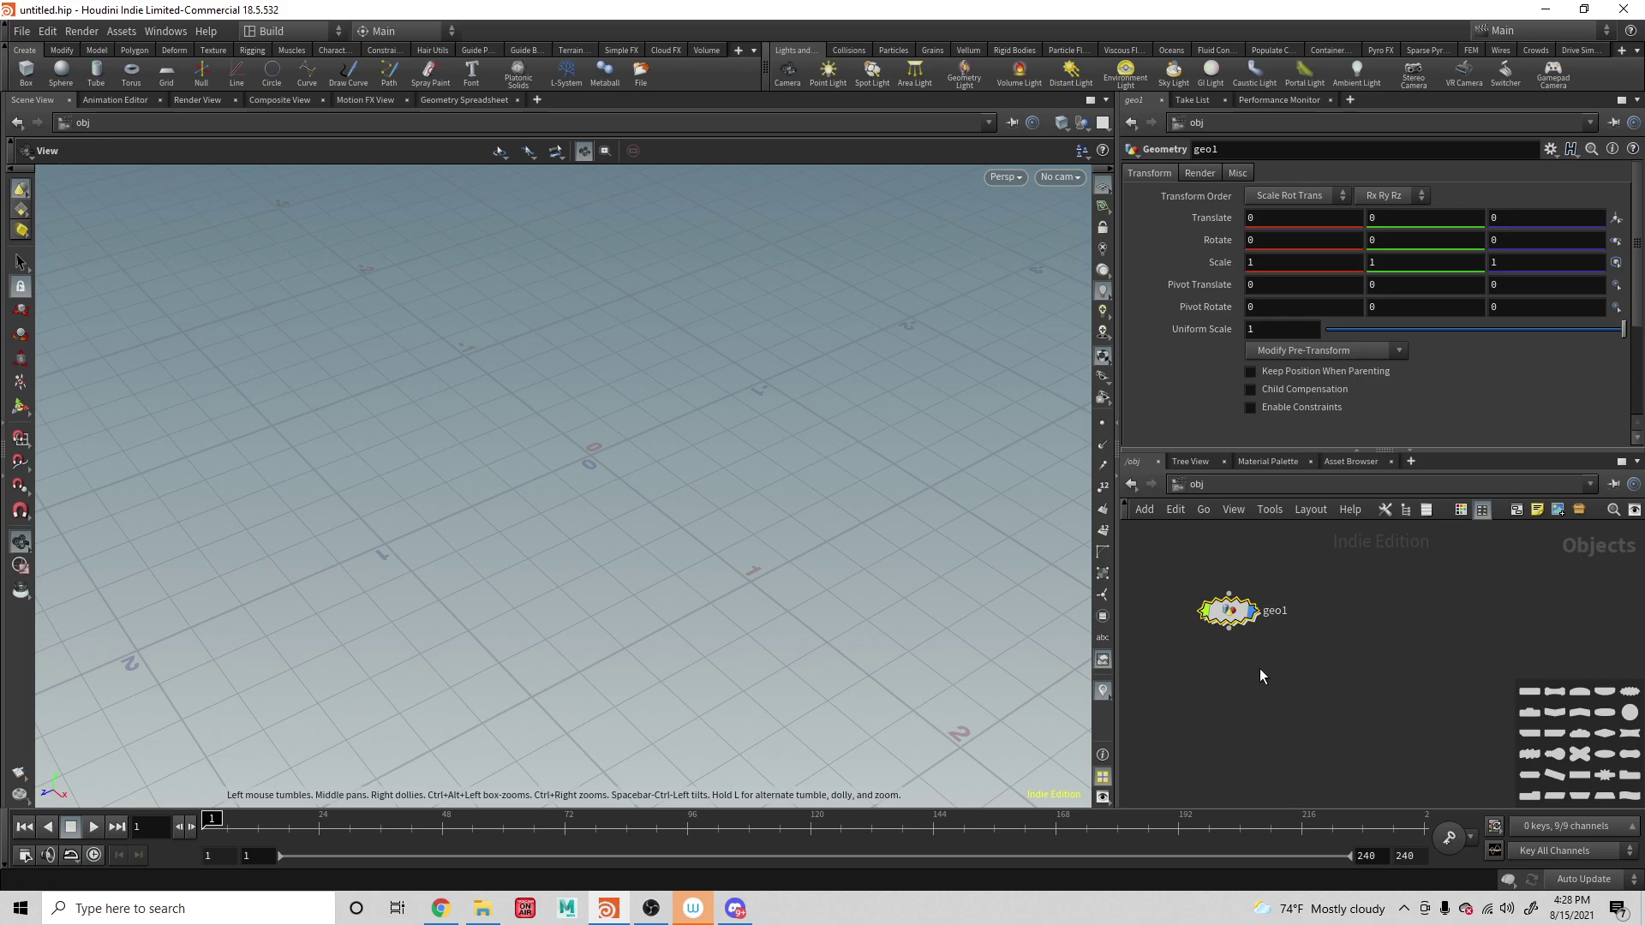
pyautogui.press('Tab')
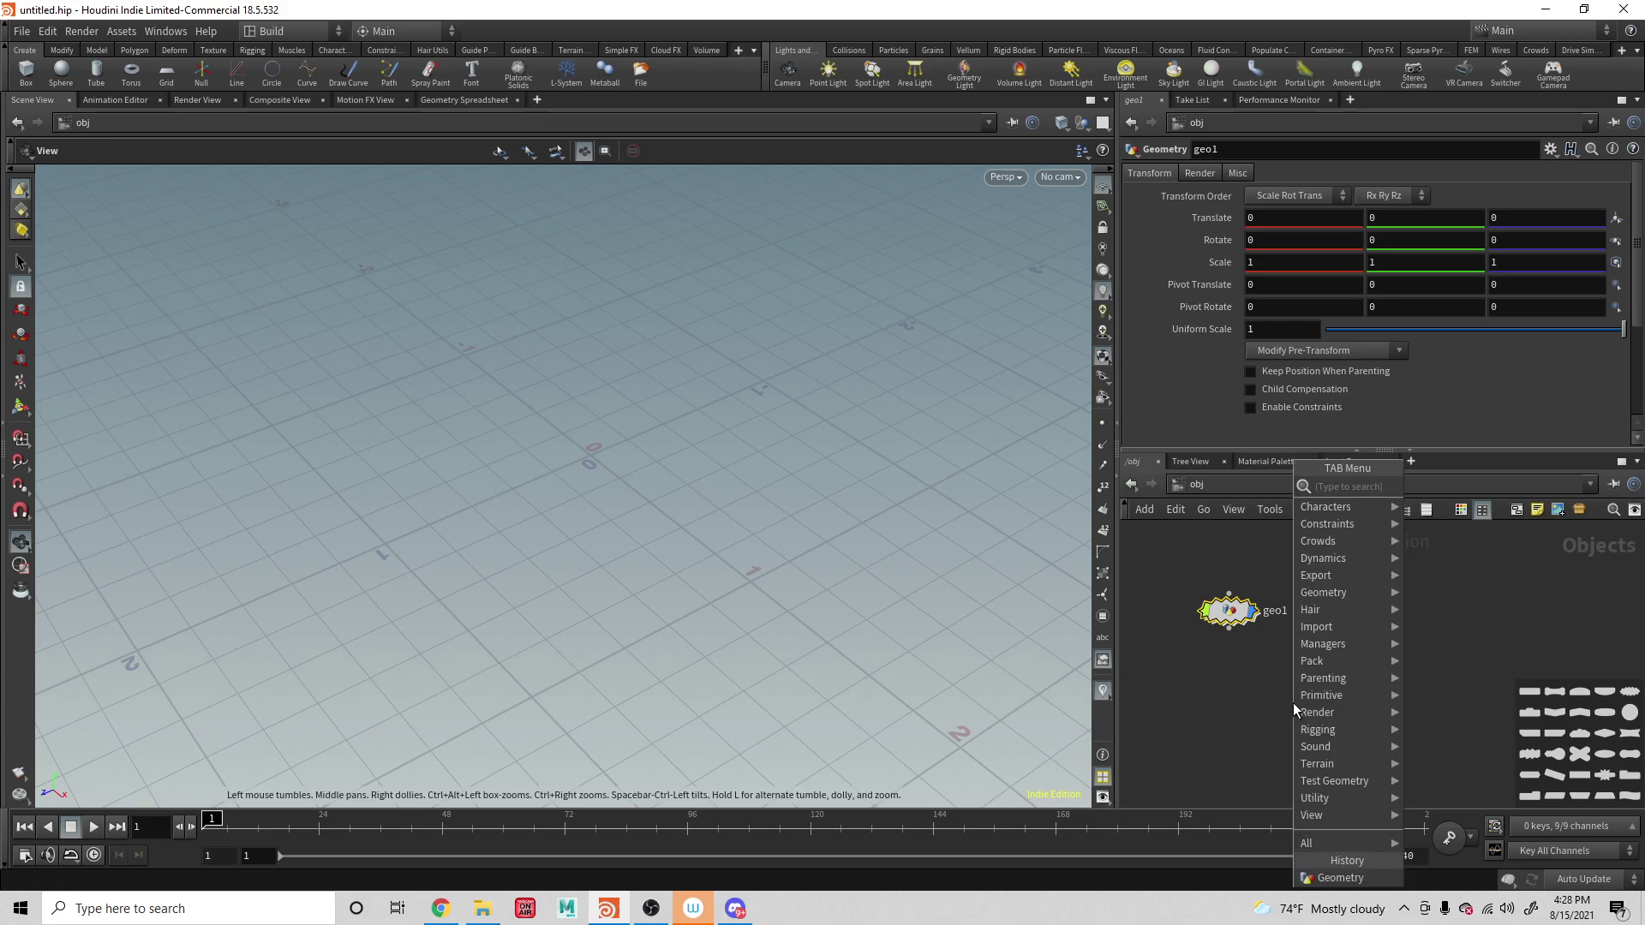
pyautogui.write('geo')
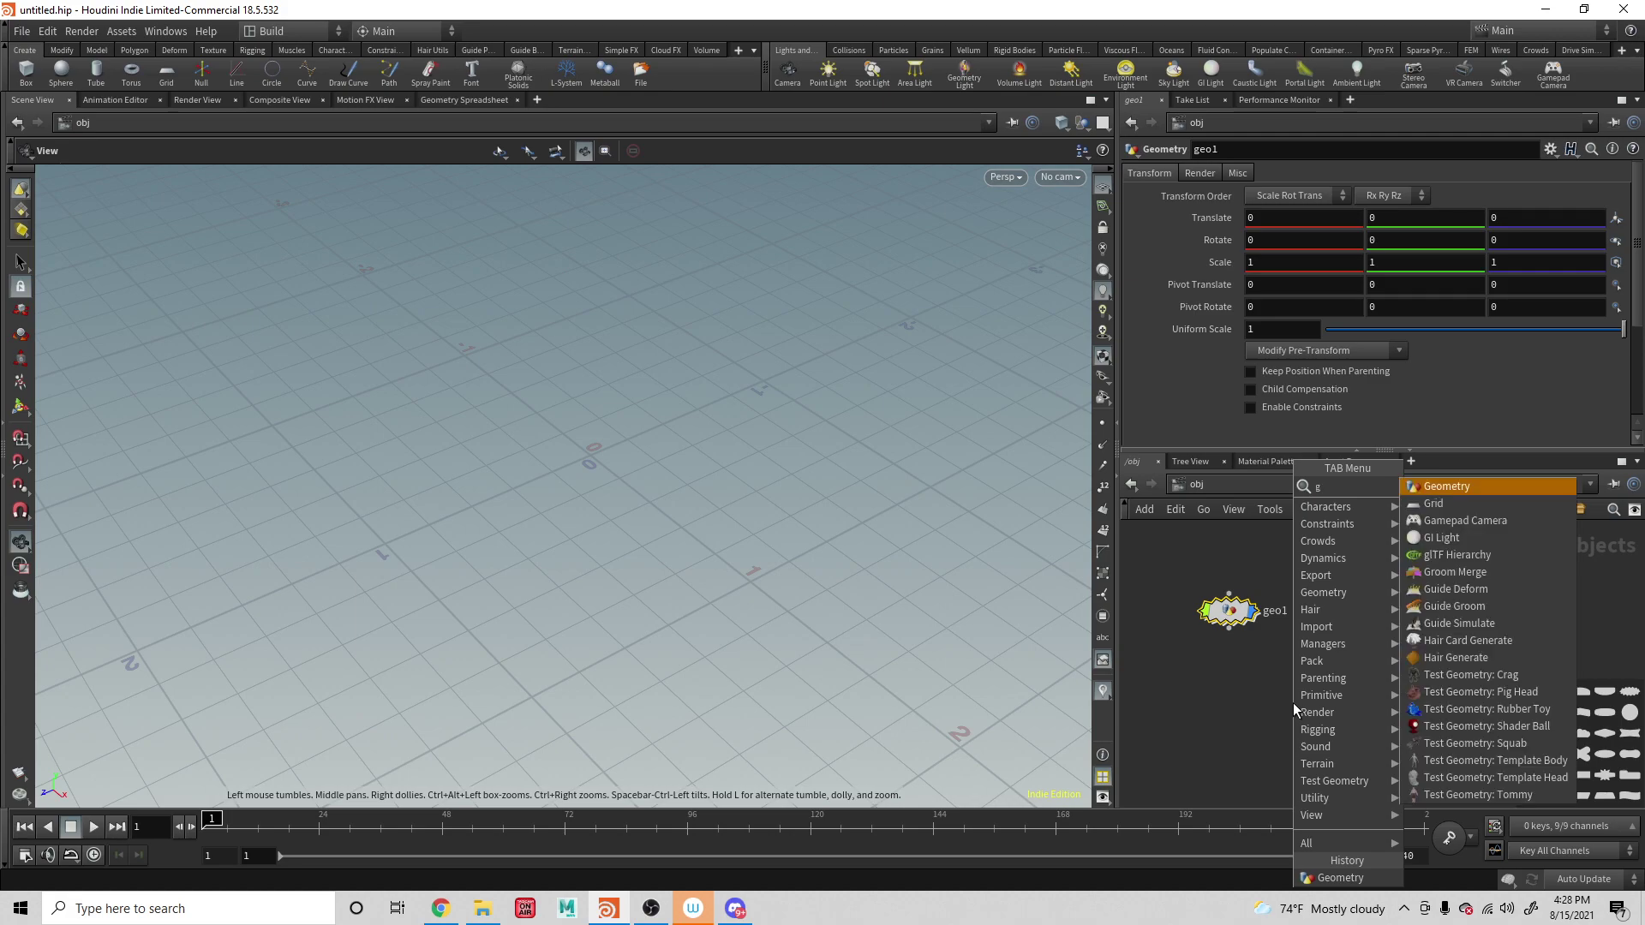
pyautogui.press('Return')
pyautogui.click(1293, 702)
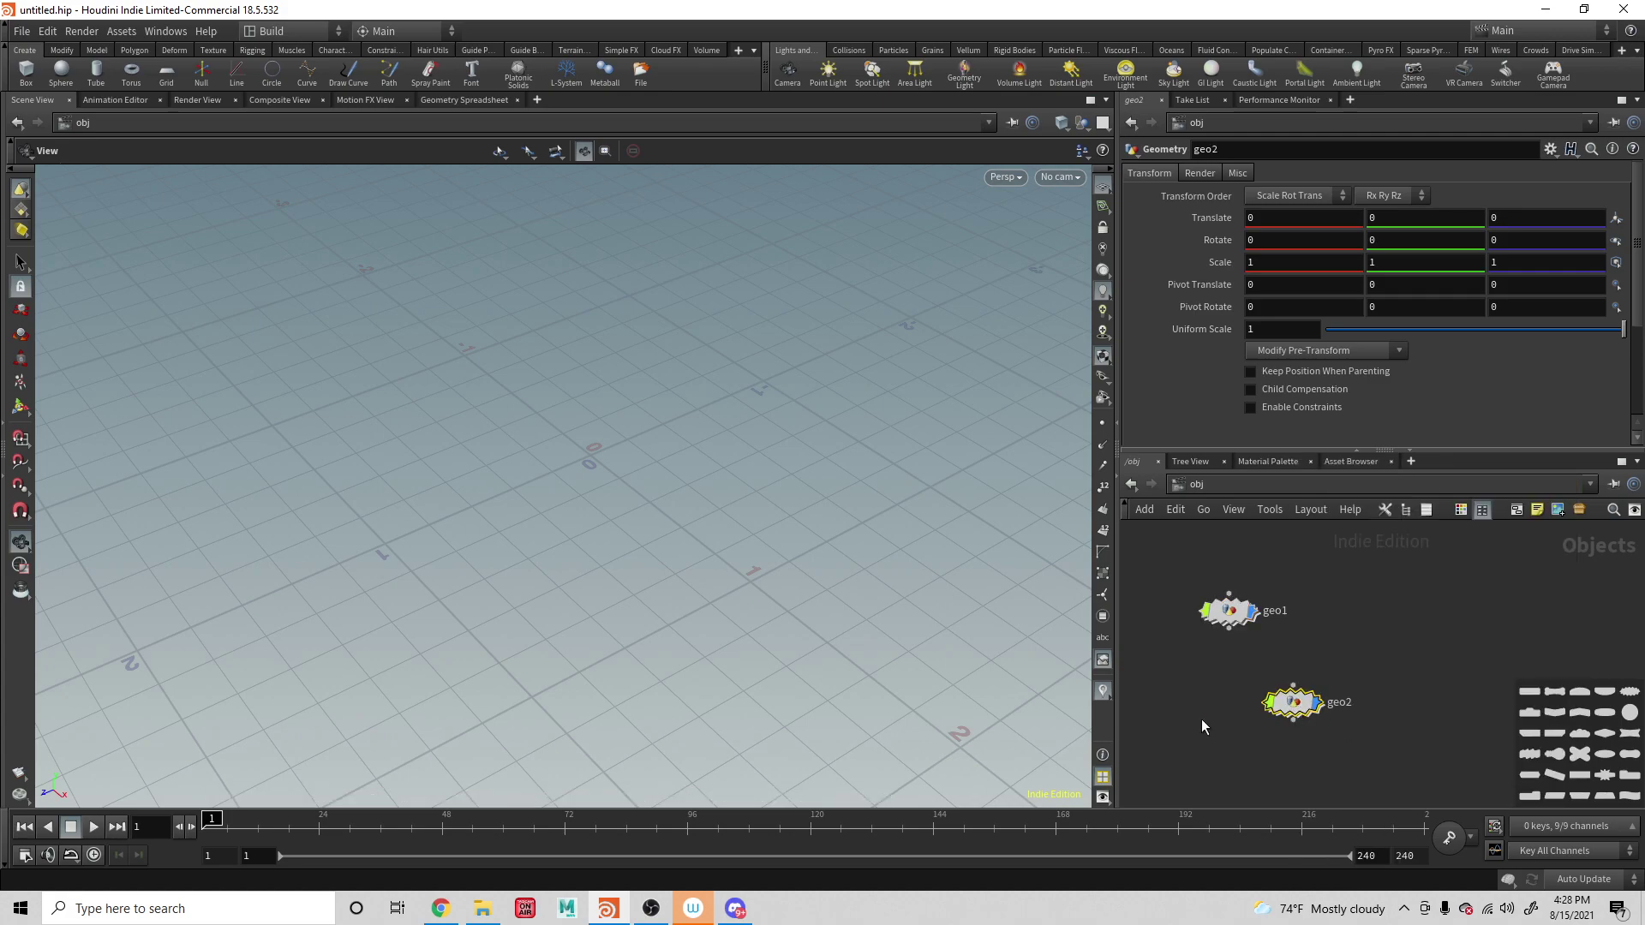
pyautogui.moveTo(1289, 711)
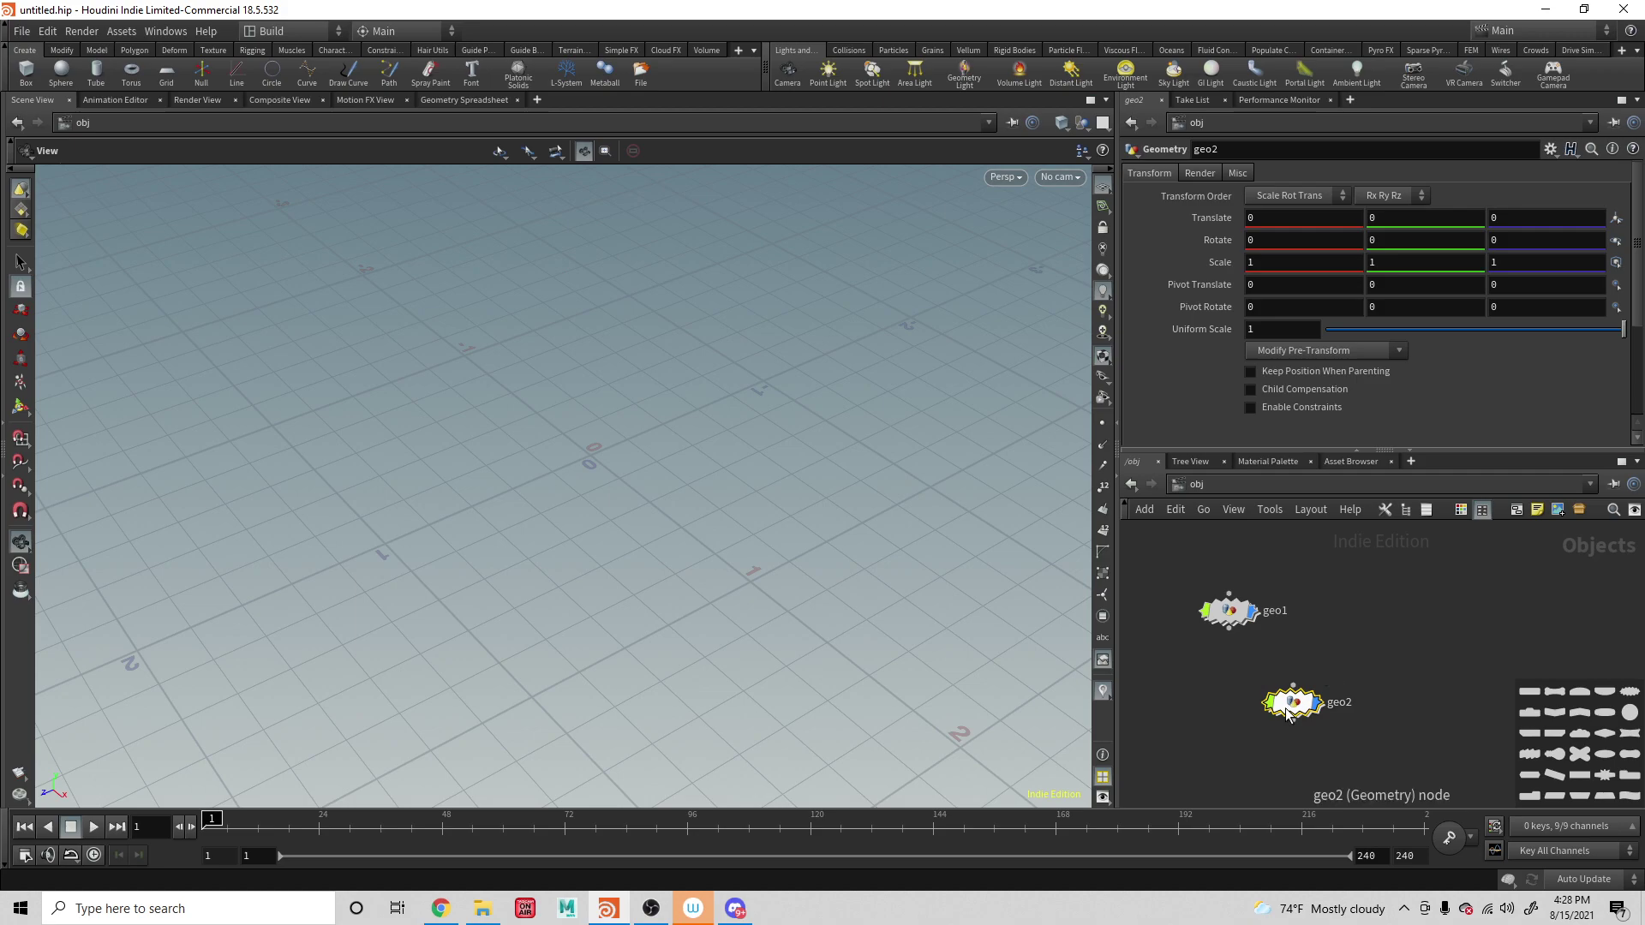
pyautogui.press('Delete')
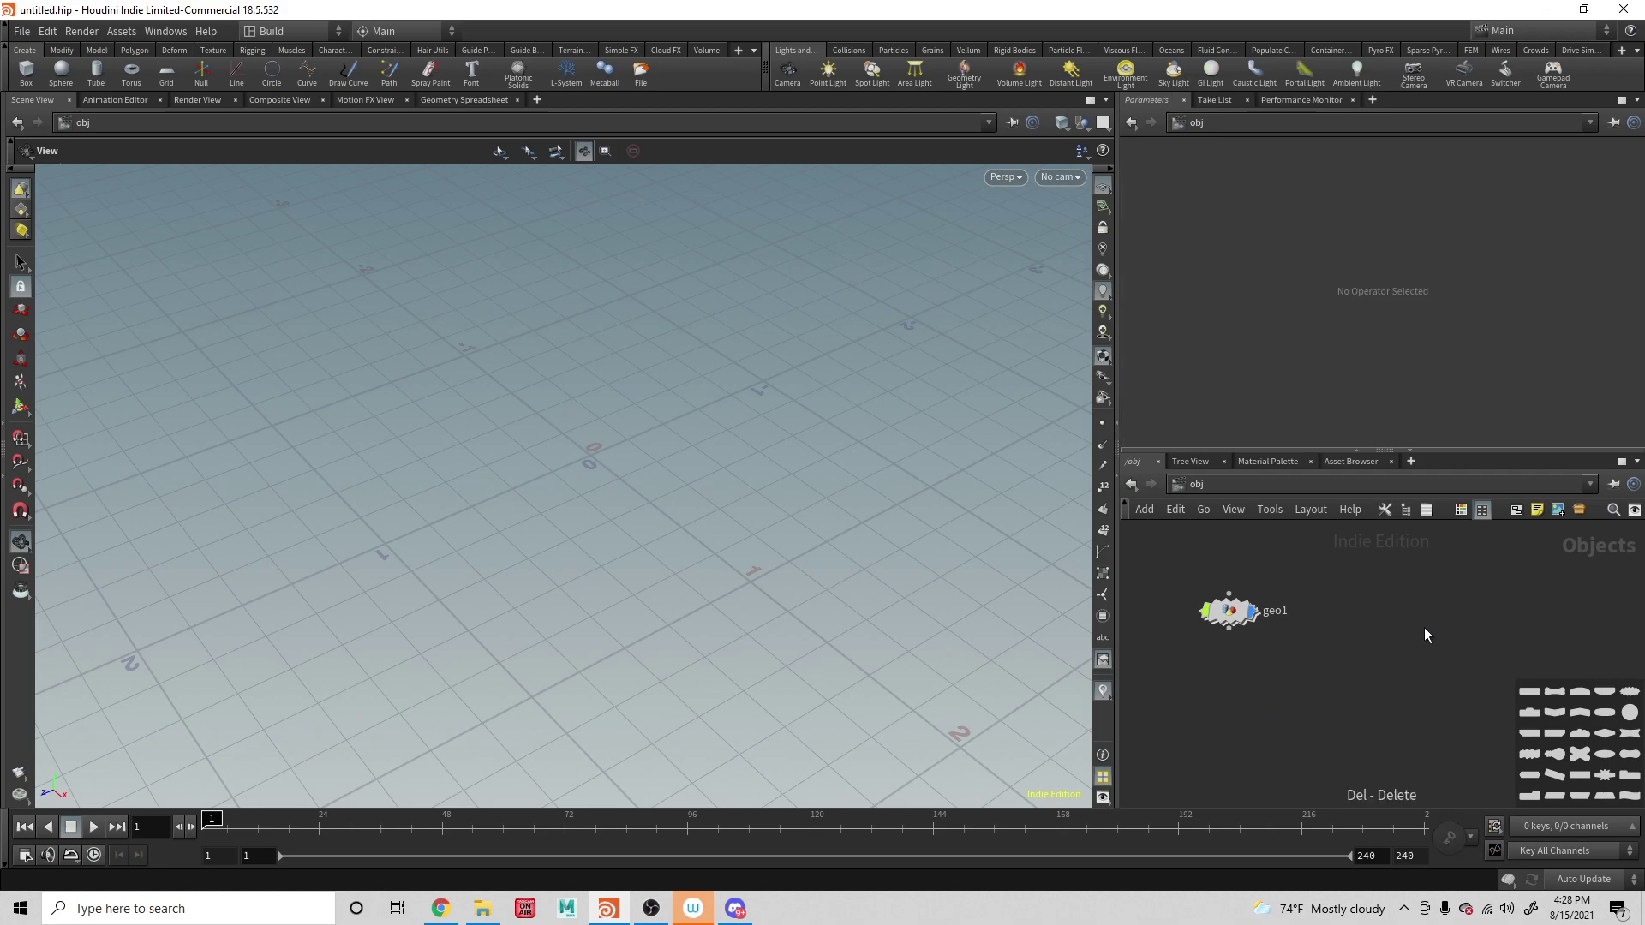
# - Make green the default node colour via geo1, then create a green geo2 beneath it
pyautogui.press('c')
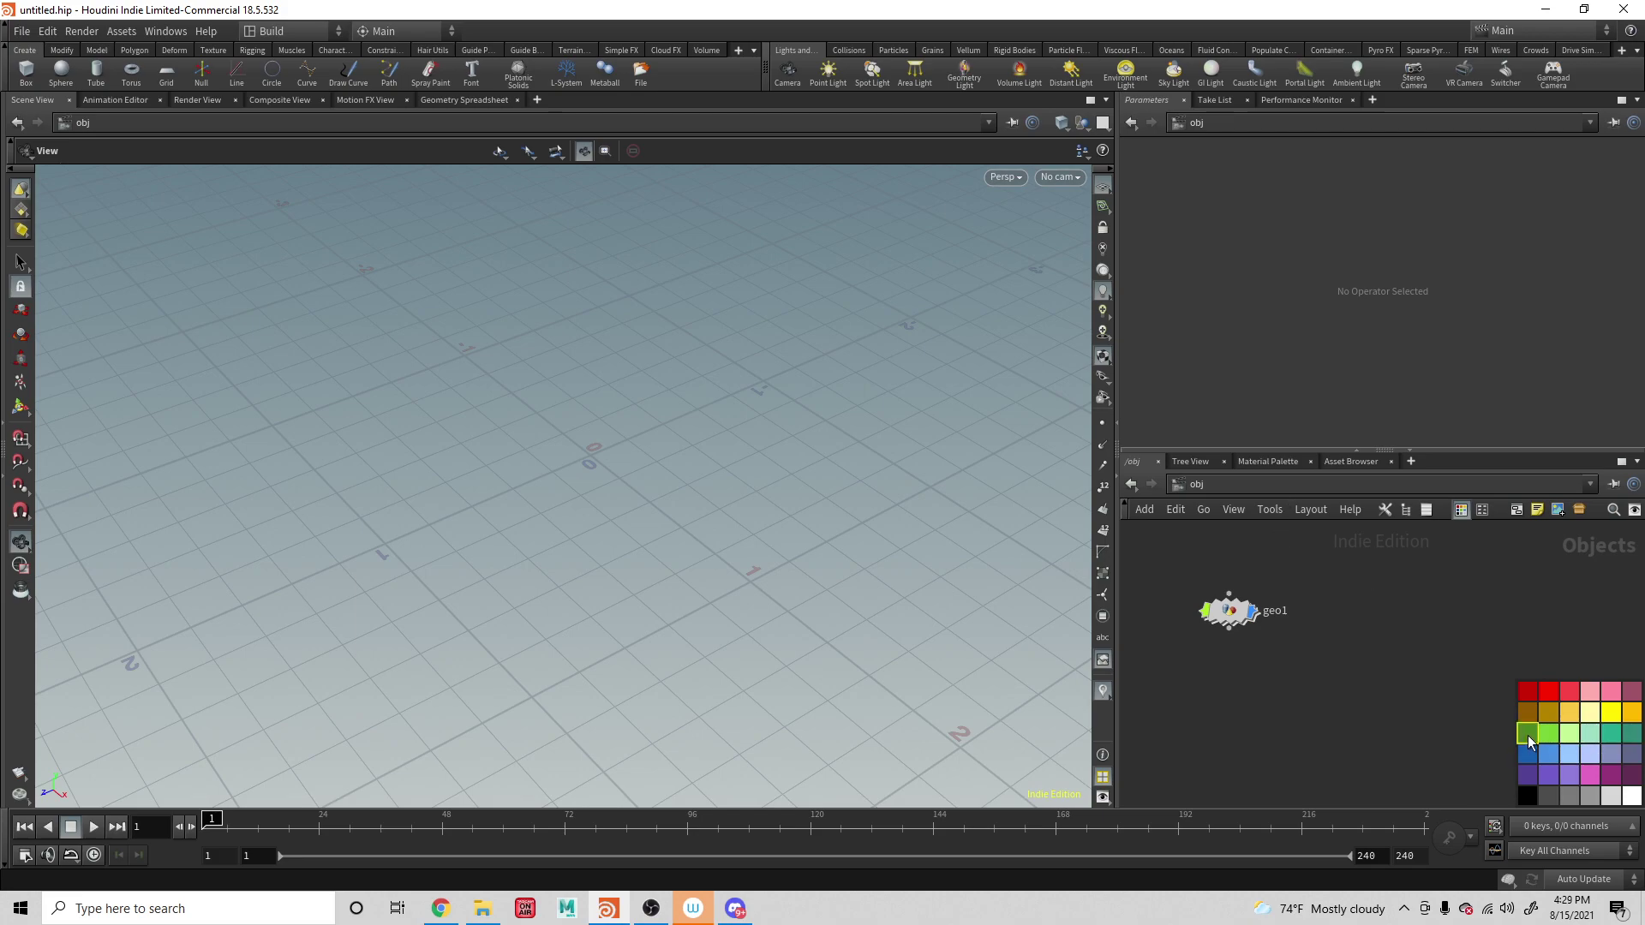
pyautogui.moveTo(1530, 742); pyautogui.dragTo(1240, 619)
pyautogui.press('Tab')
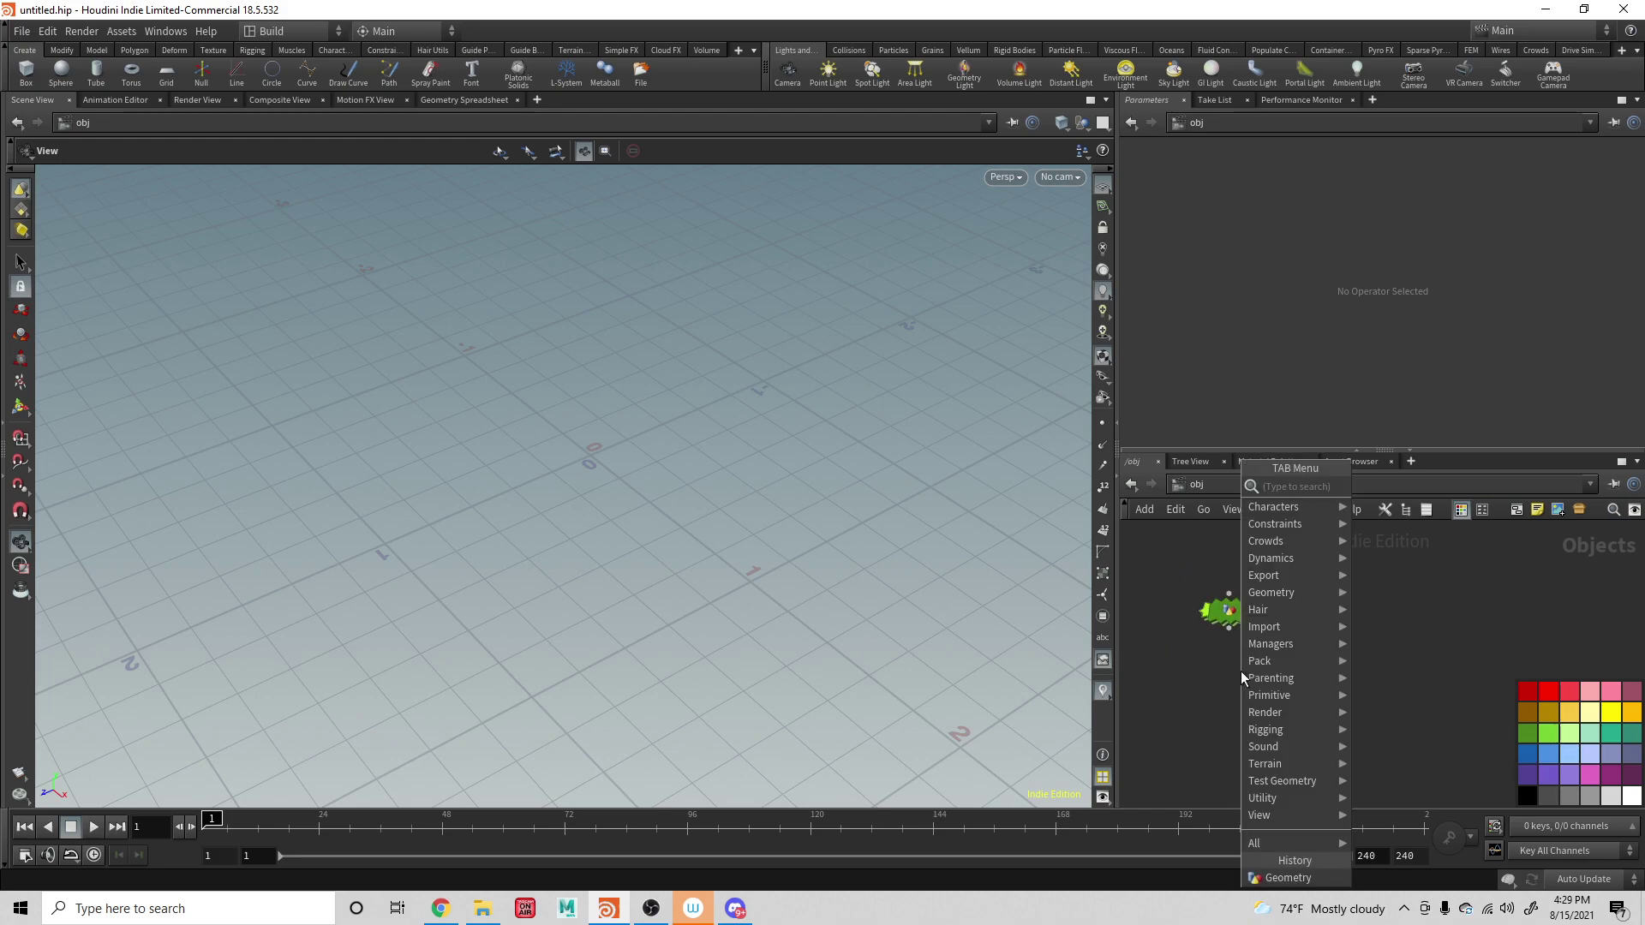
pyautogui.write('geo')
pyautogui.press('Return')
pyautogui.click(1240, 671)
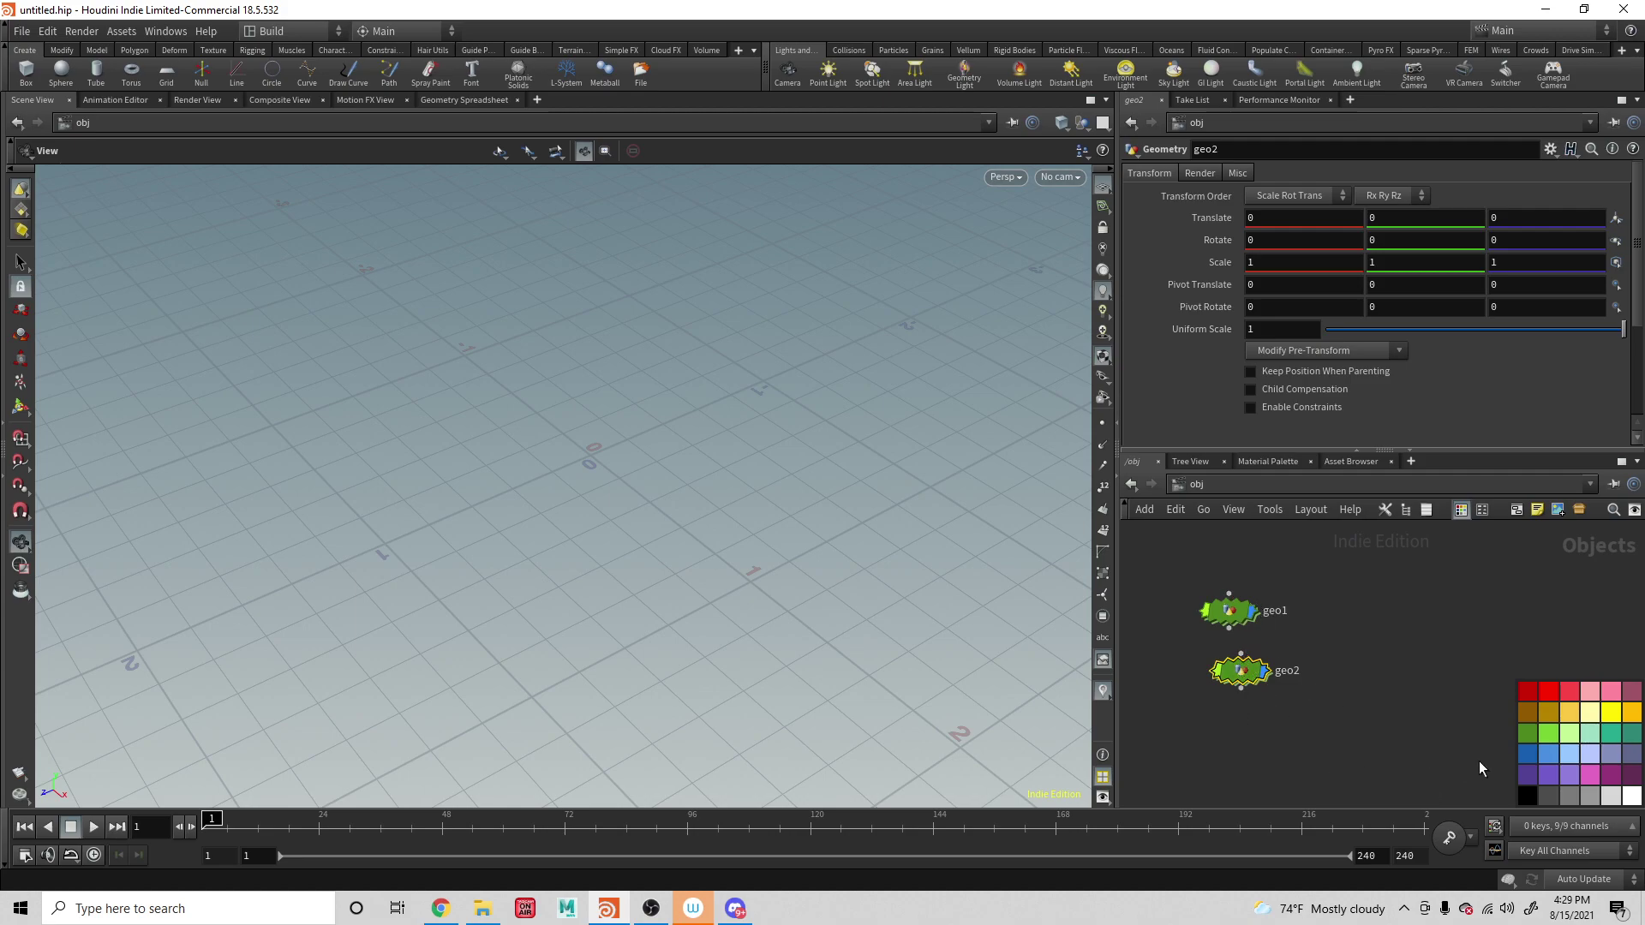
# - Try pale yellow on geo2, undo it, then colour geo1 and geo2 pale grey
pyautogui.click(1611, 797)
pyautogui.hotkey('ctrl', 'z')
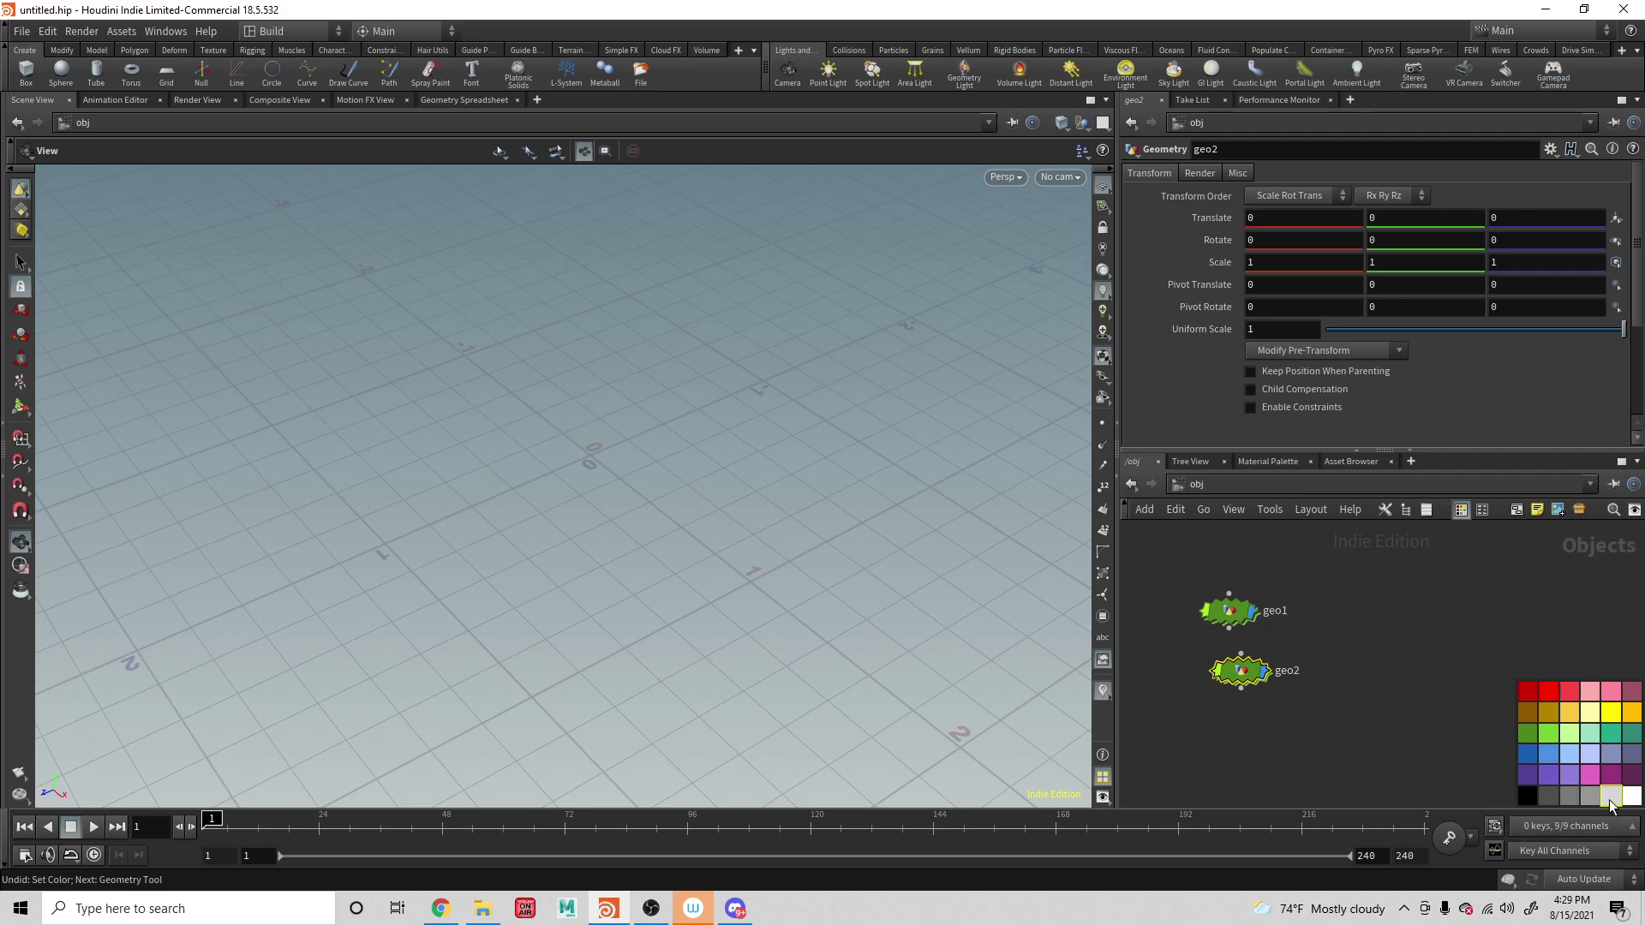
pyautogui.moveTo(1611, 806); pyautogui.dragTo(1229, 610)
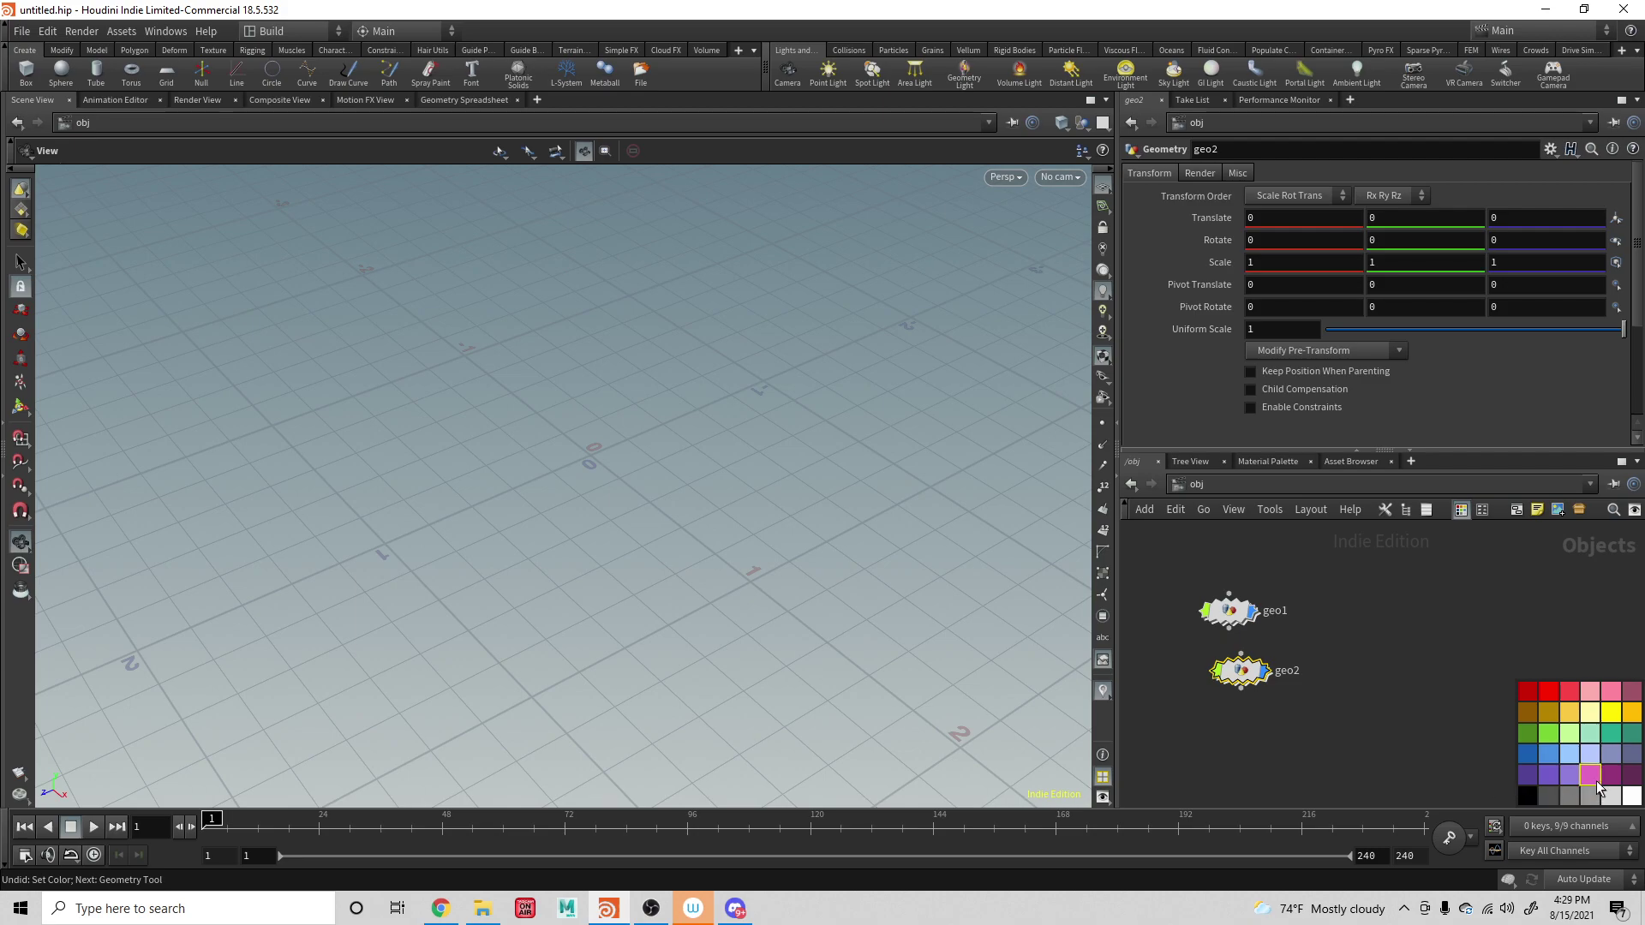
# - Apply the rectangle shape from the shape palette to geo1 and geo2
pyautogui.hotkey('shift', 's')
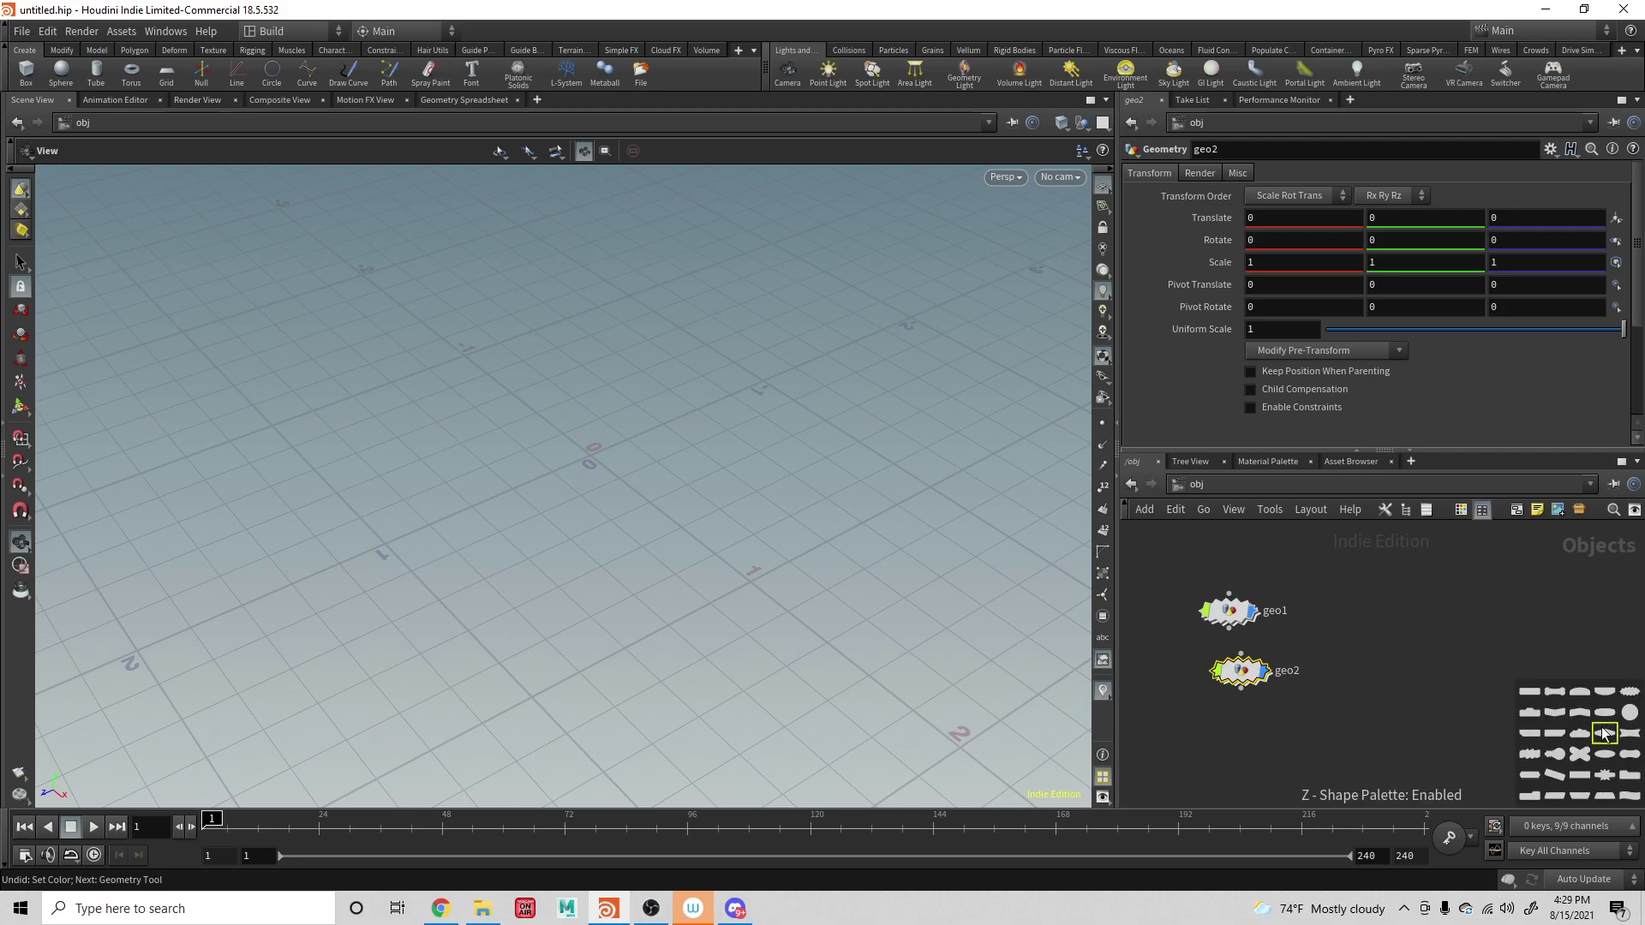
pyautogui.moveTo(1534, 698); pyautogui.dragTo(1249, 670)
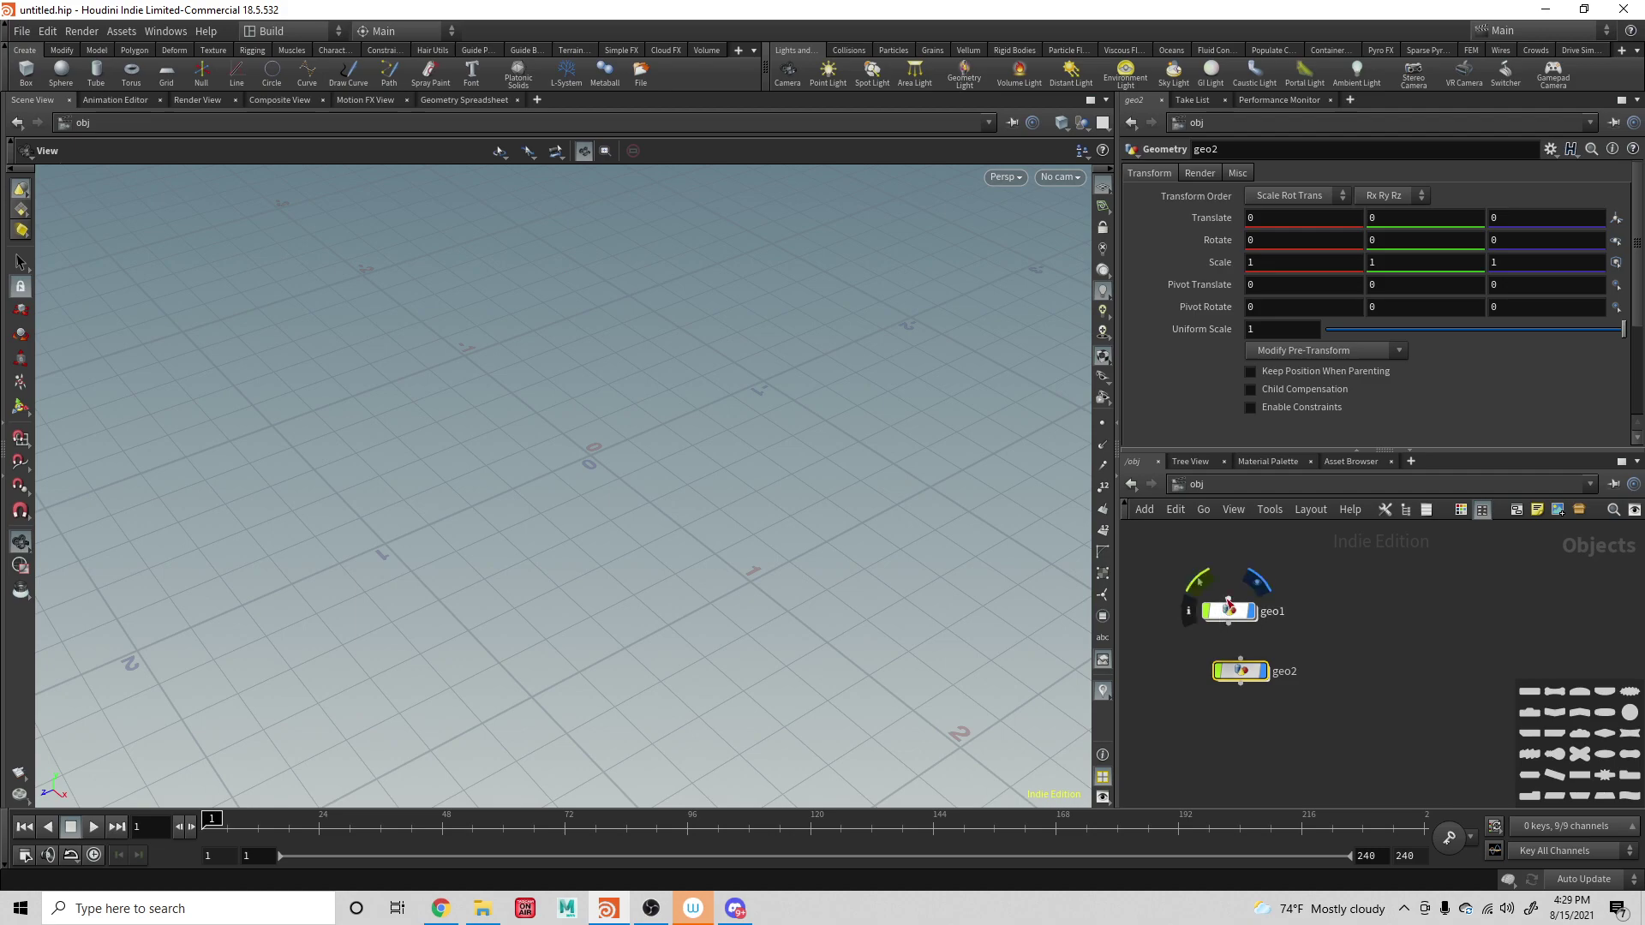
# - Delete geo2, dive into geo1, and add a Null node null1 placed lower in the network
pyautogui.press('Delete')
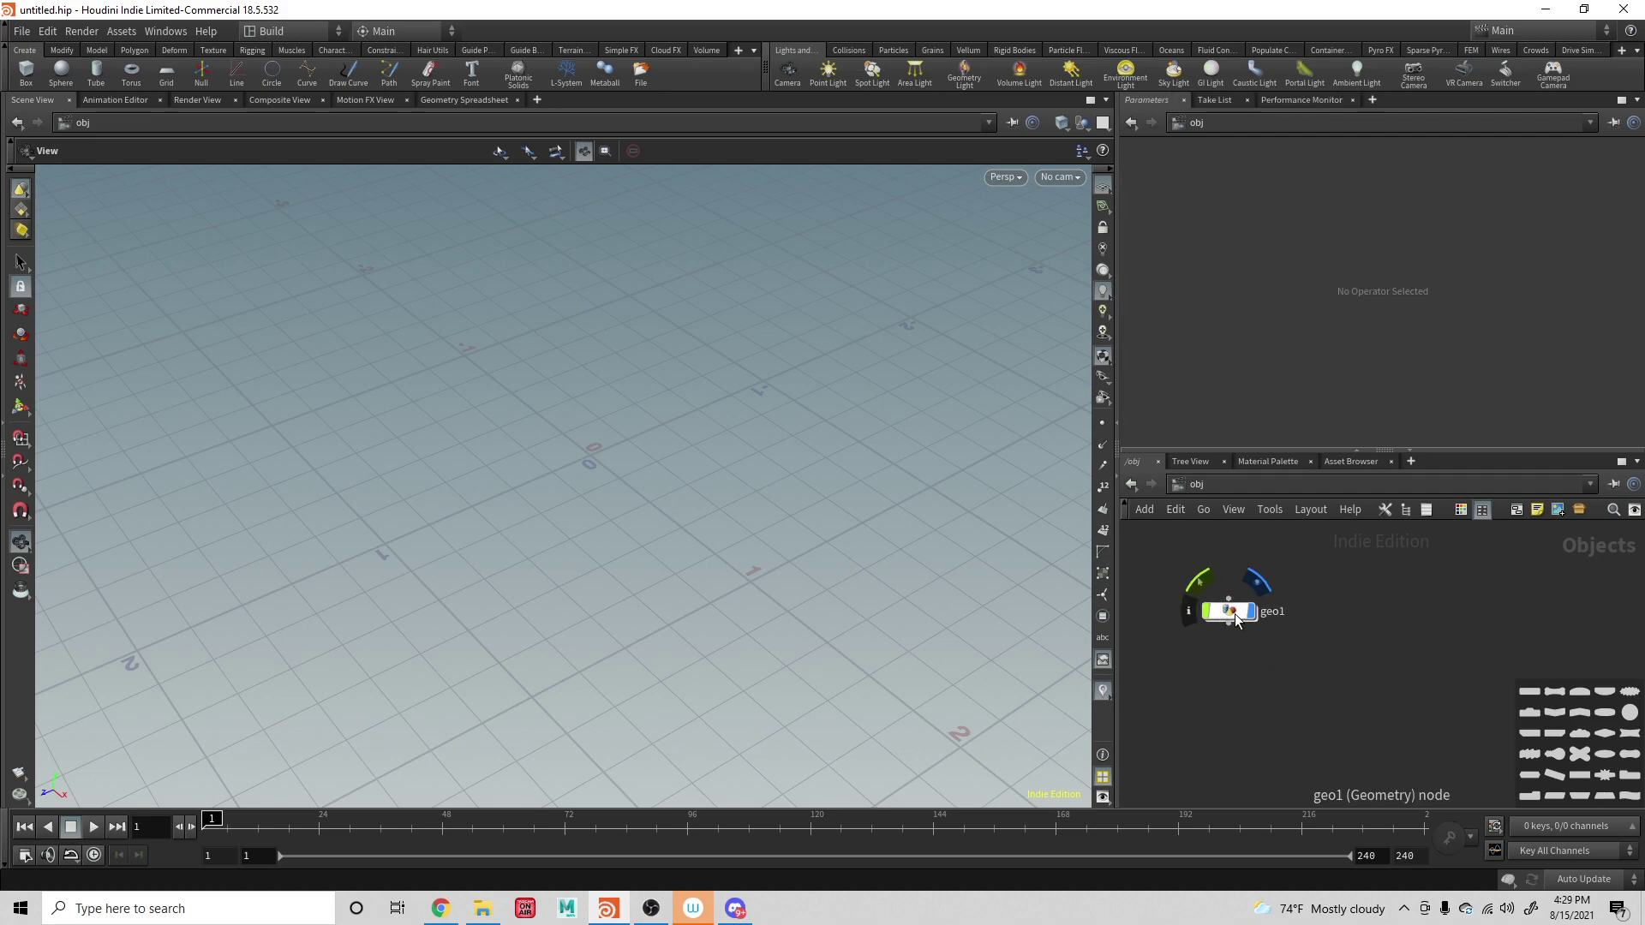
pyautogui.doubleClick(1230, 611)
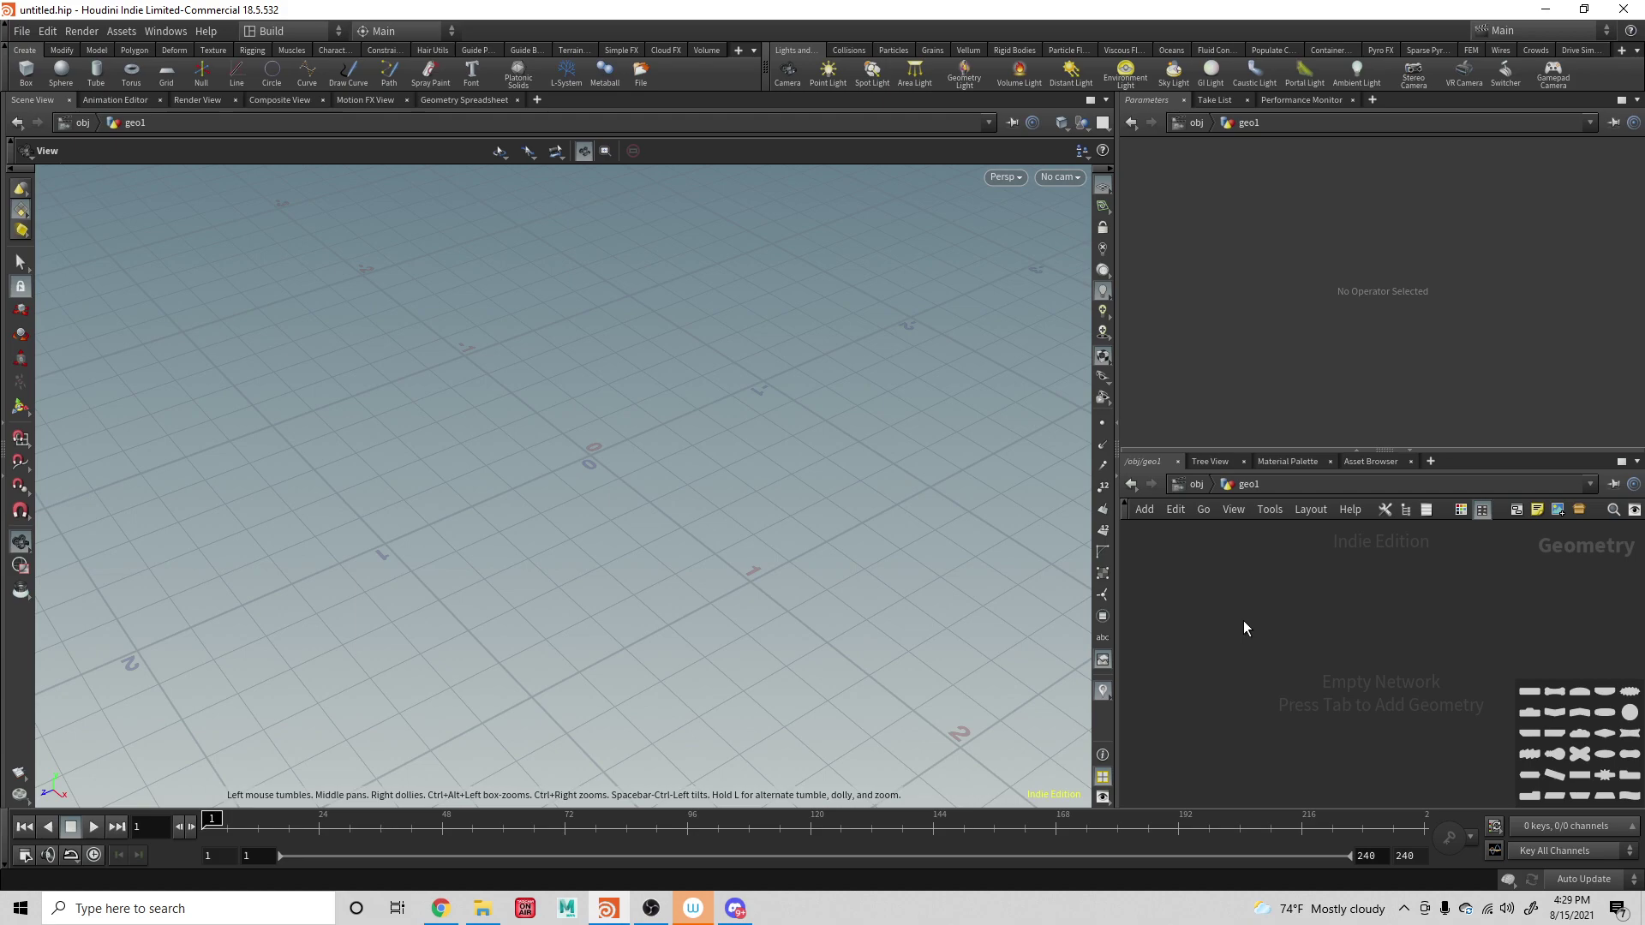
pyautogui.press('Tab')
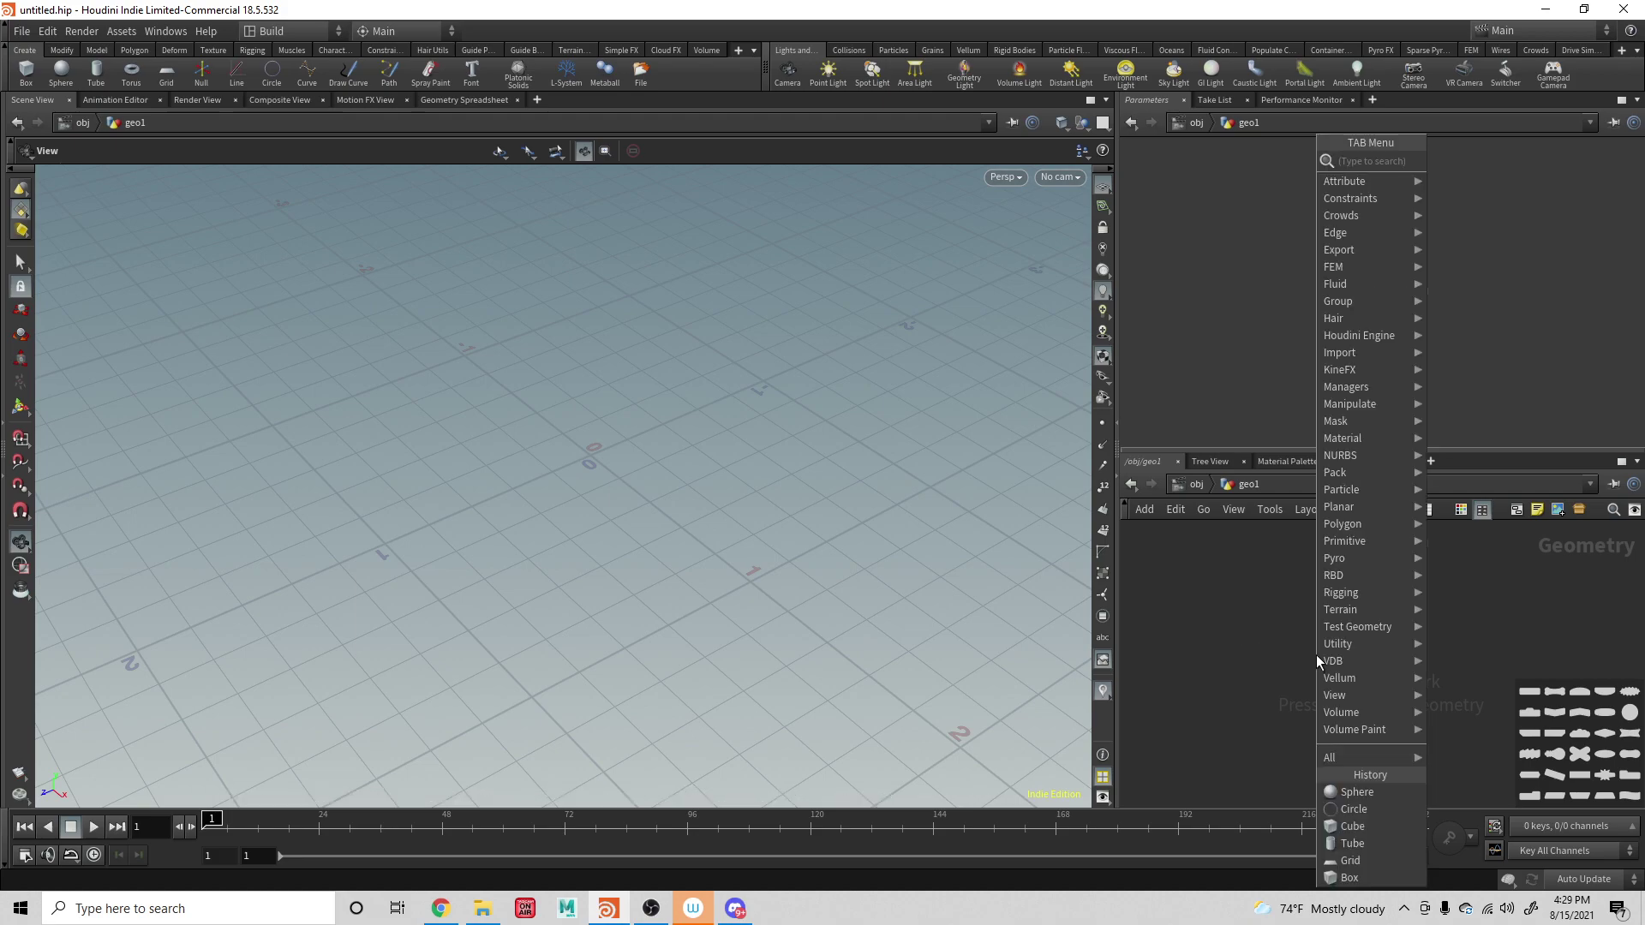
pyautogui.write('null')
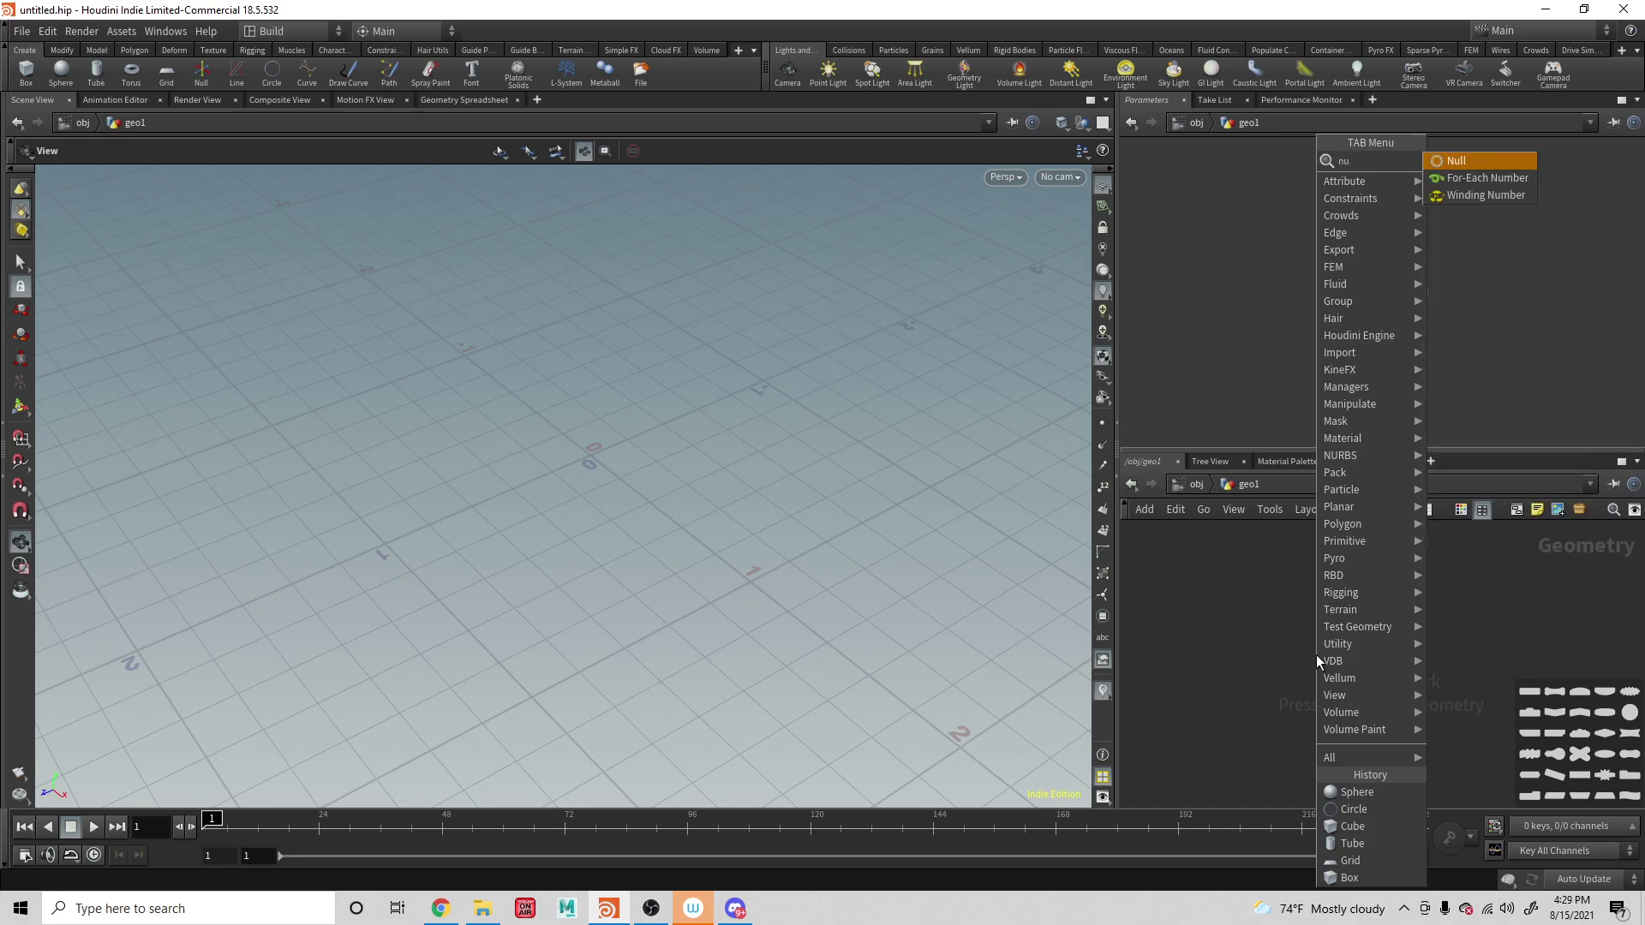
pyautogui.press('Return')
pyautogui.click(1316, 654)
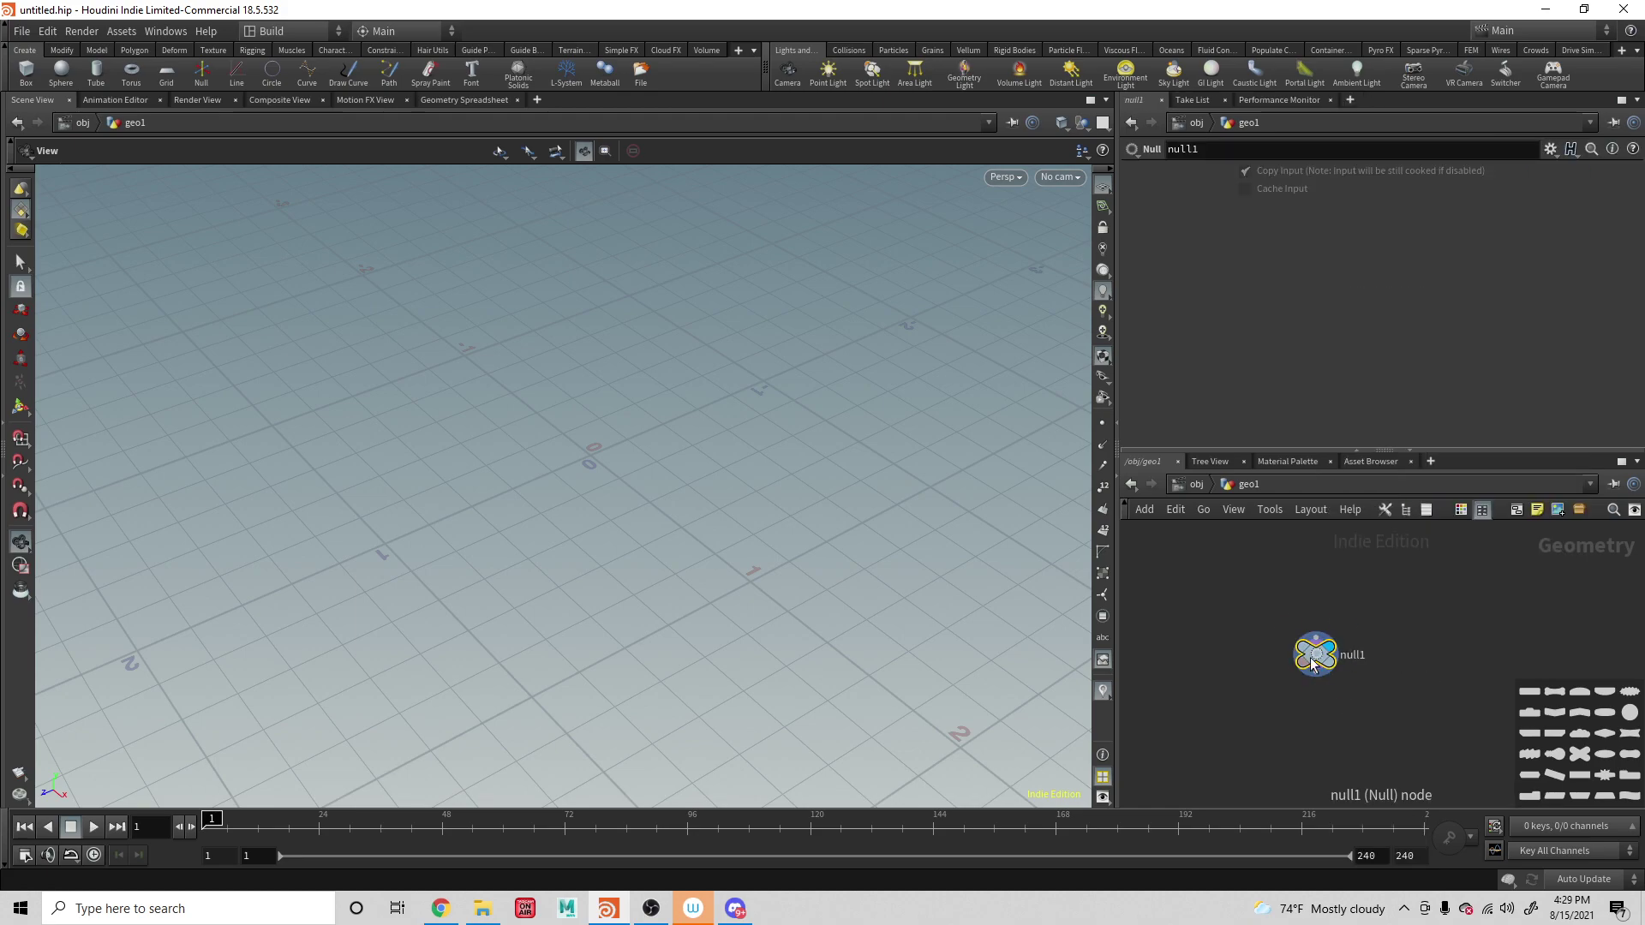
pyautogui.moveTo(1316, 654); pyautogui.dragTo(1315, 704)
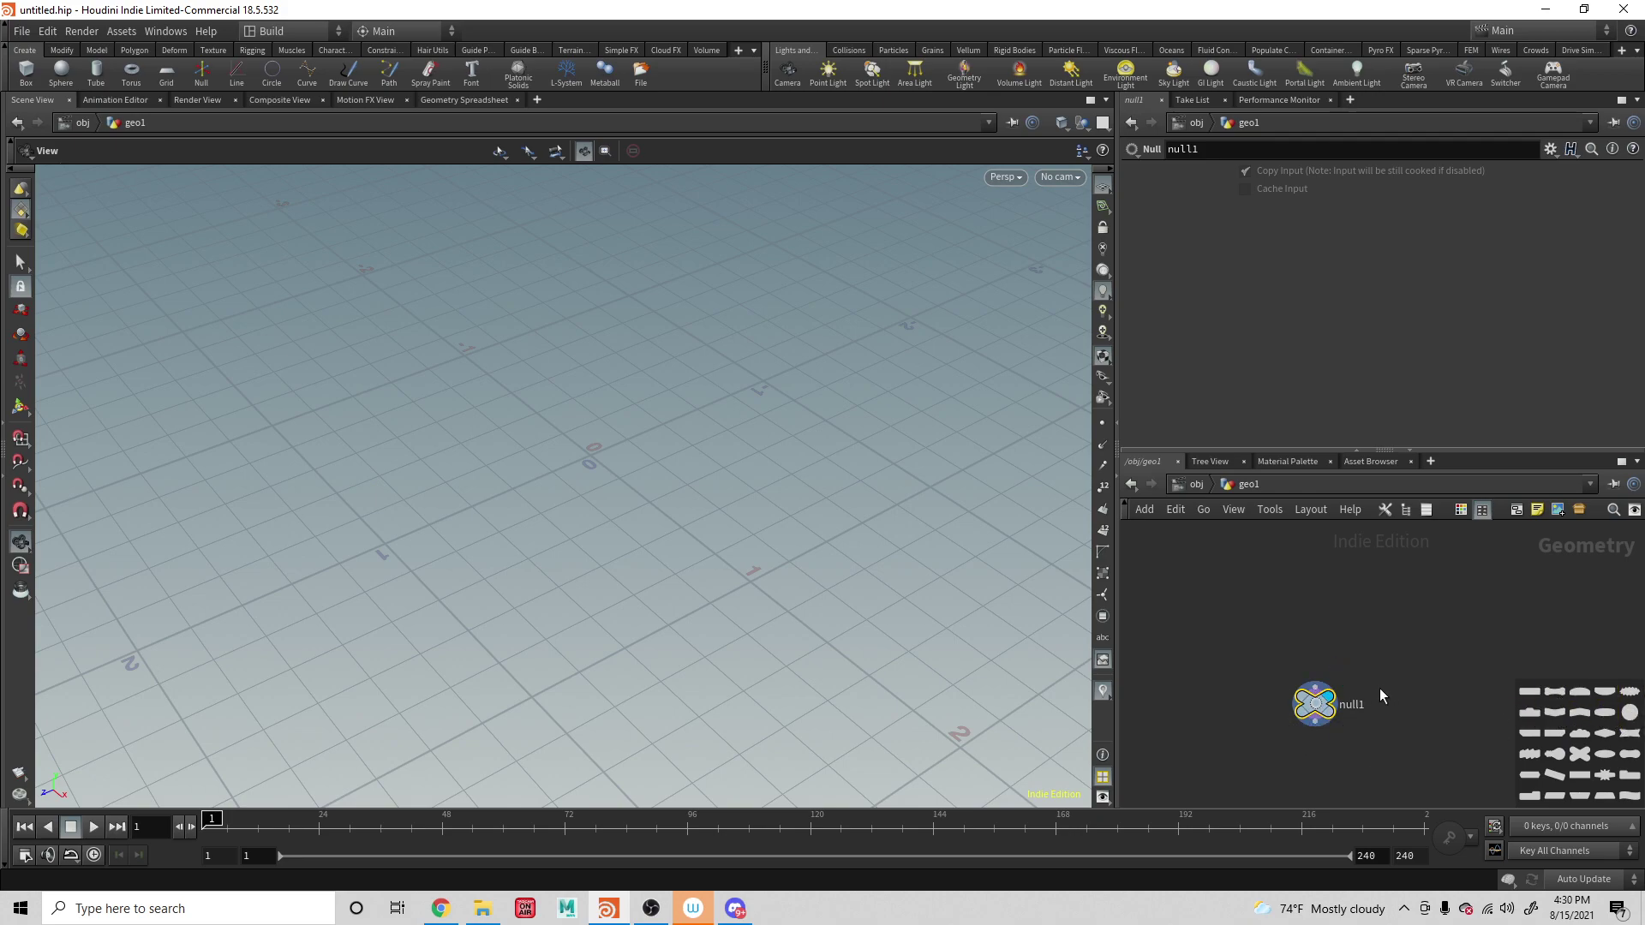
# - Rename null1 to OUT_GEO and give it the circle node shape
pyautogui.moveTo(1311, 712); pyautogui.dragTo(1307, 737)
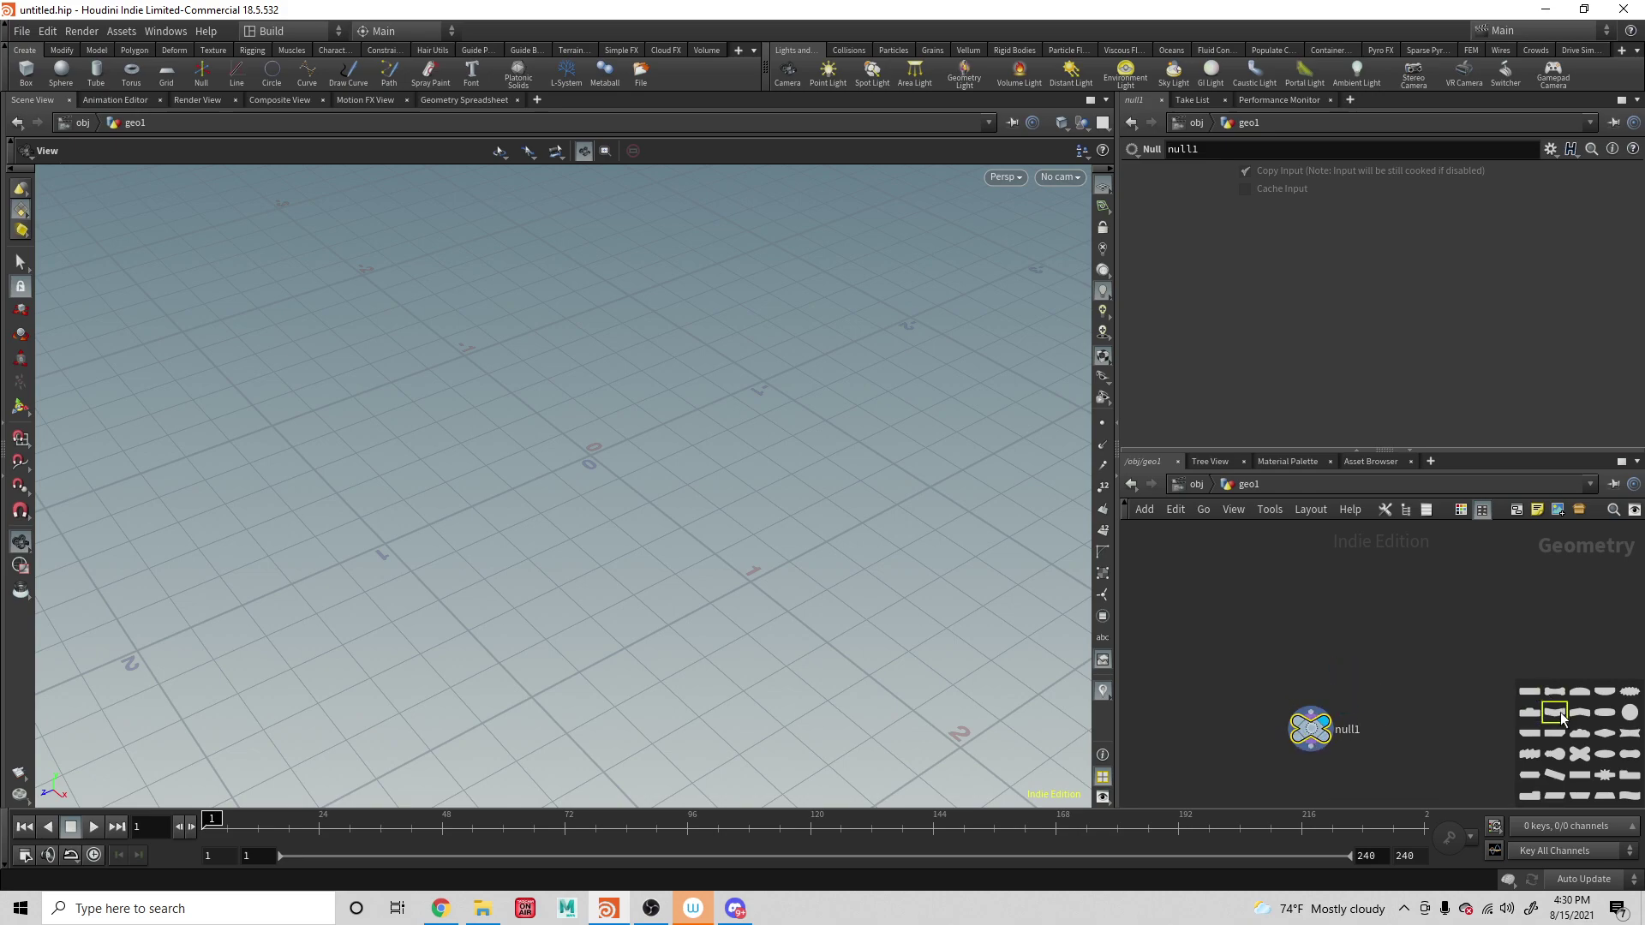
pyautogui.doubleClick(1356, 733)
pyautogui.doubleClick(1356, 732)
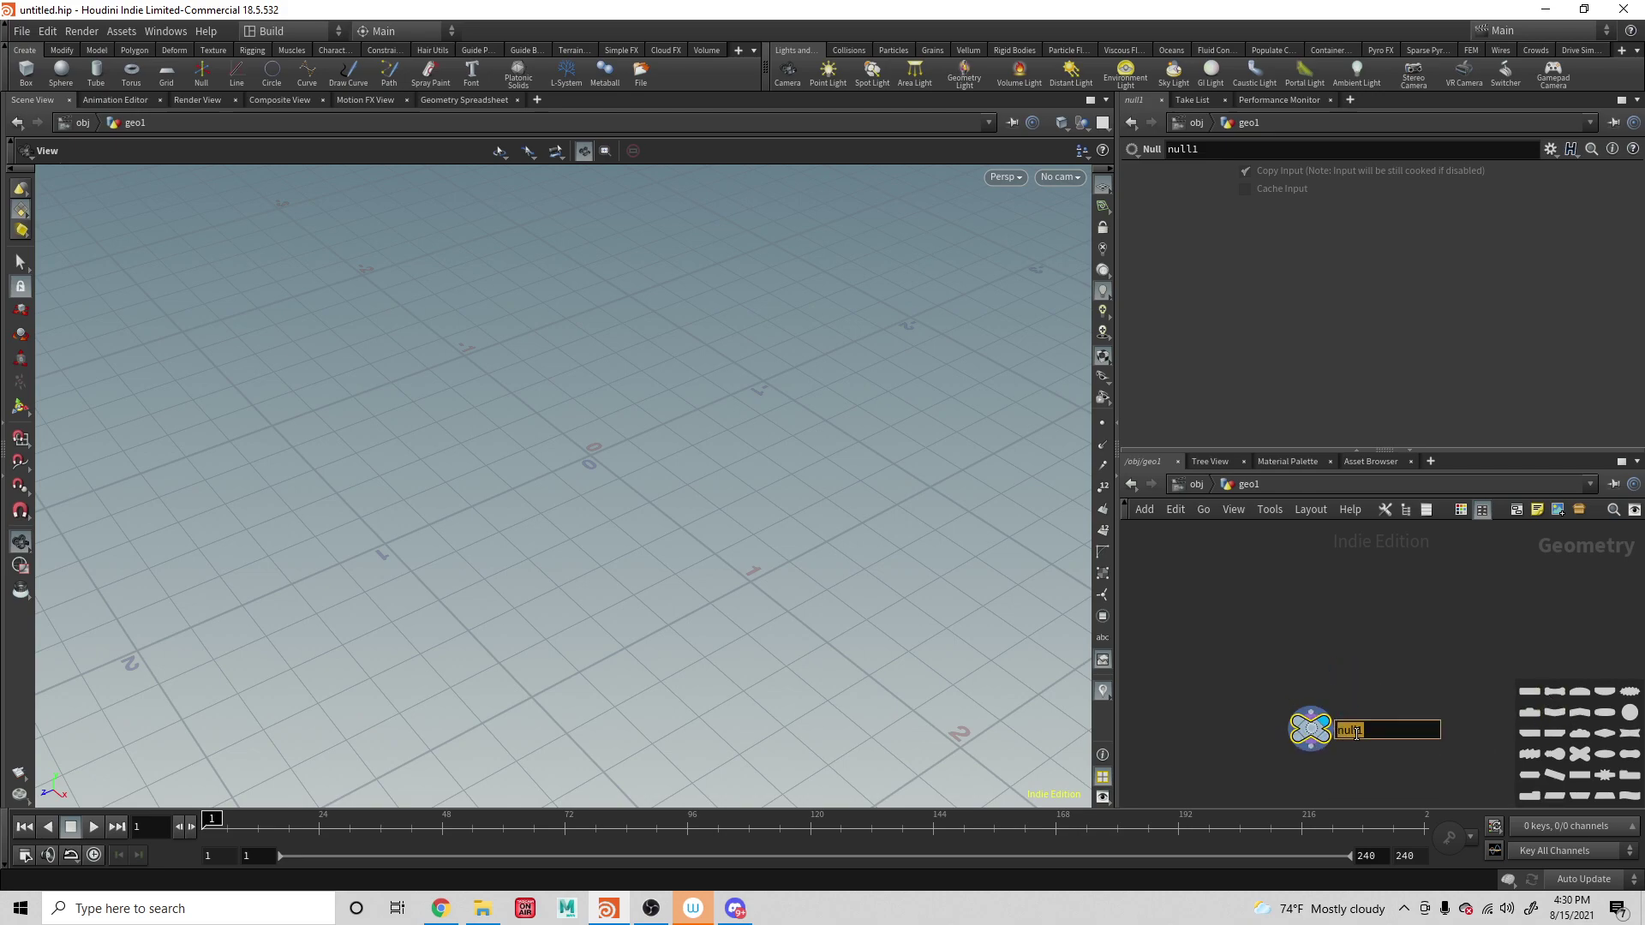
pyautogui.write('OUT_GEO')
pyautogui.press('Return')
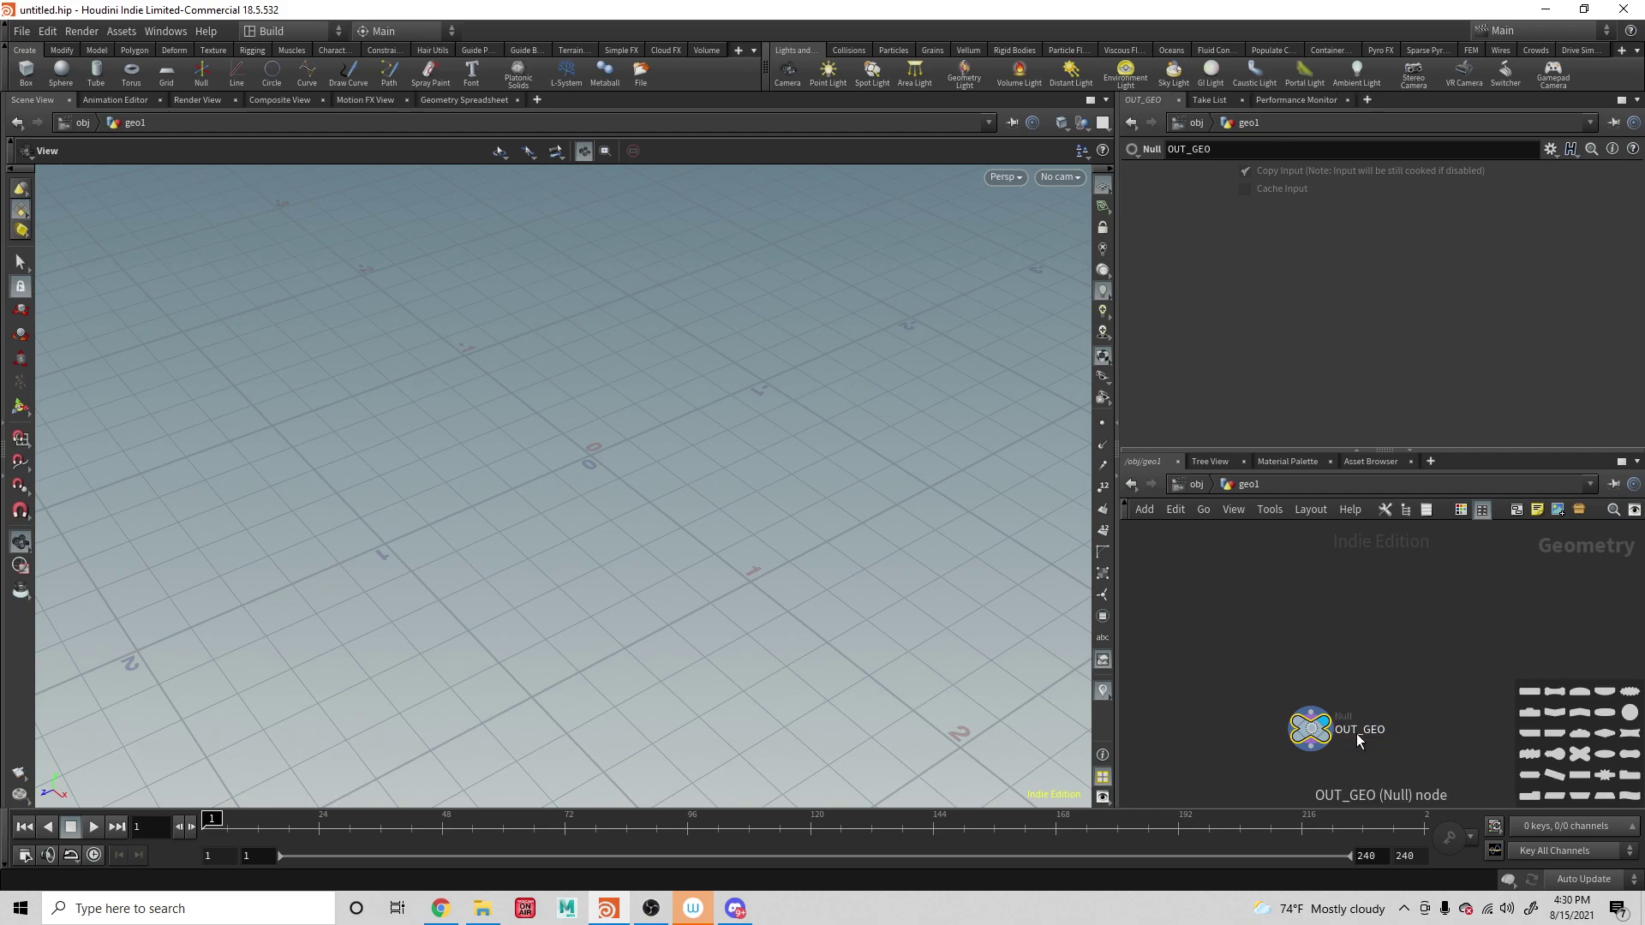
pyautogui.moveTo(1630, 712); pyautogui.dragTo(1317, 739)
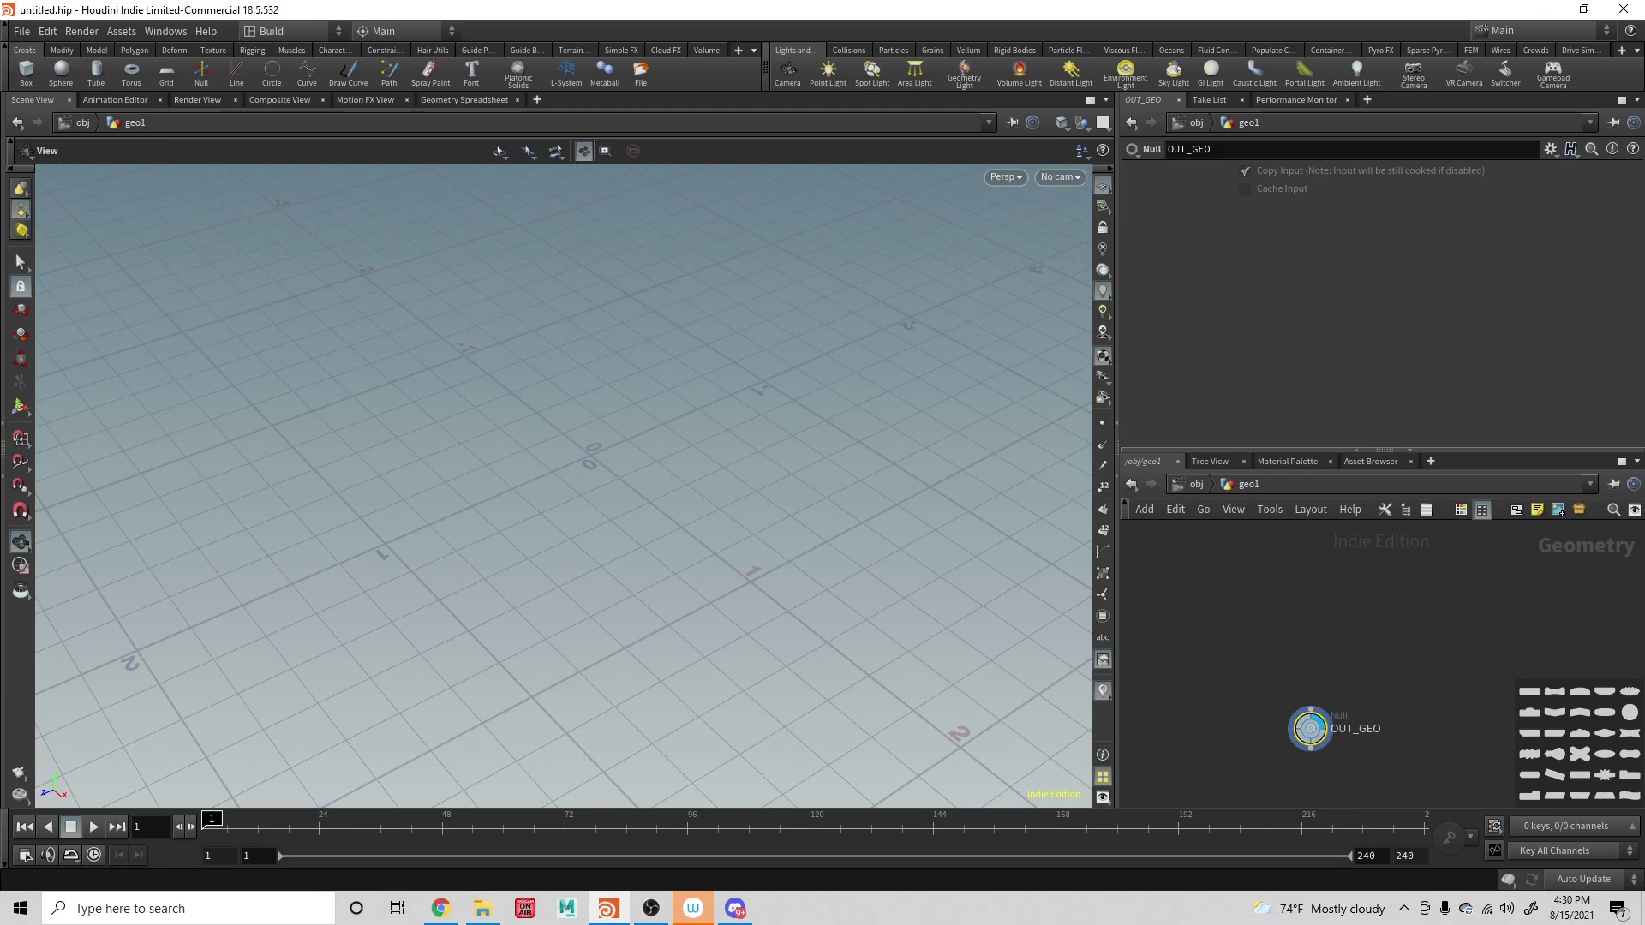
# - Apply the red swatch from the colour palette to OUT_GEO
pyautogui.click(1366, 668)
pyautogui.press('c')
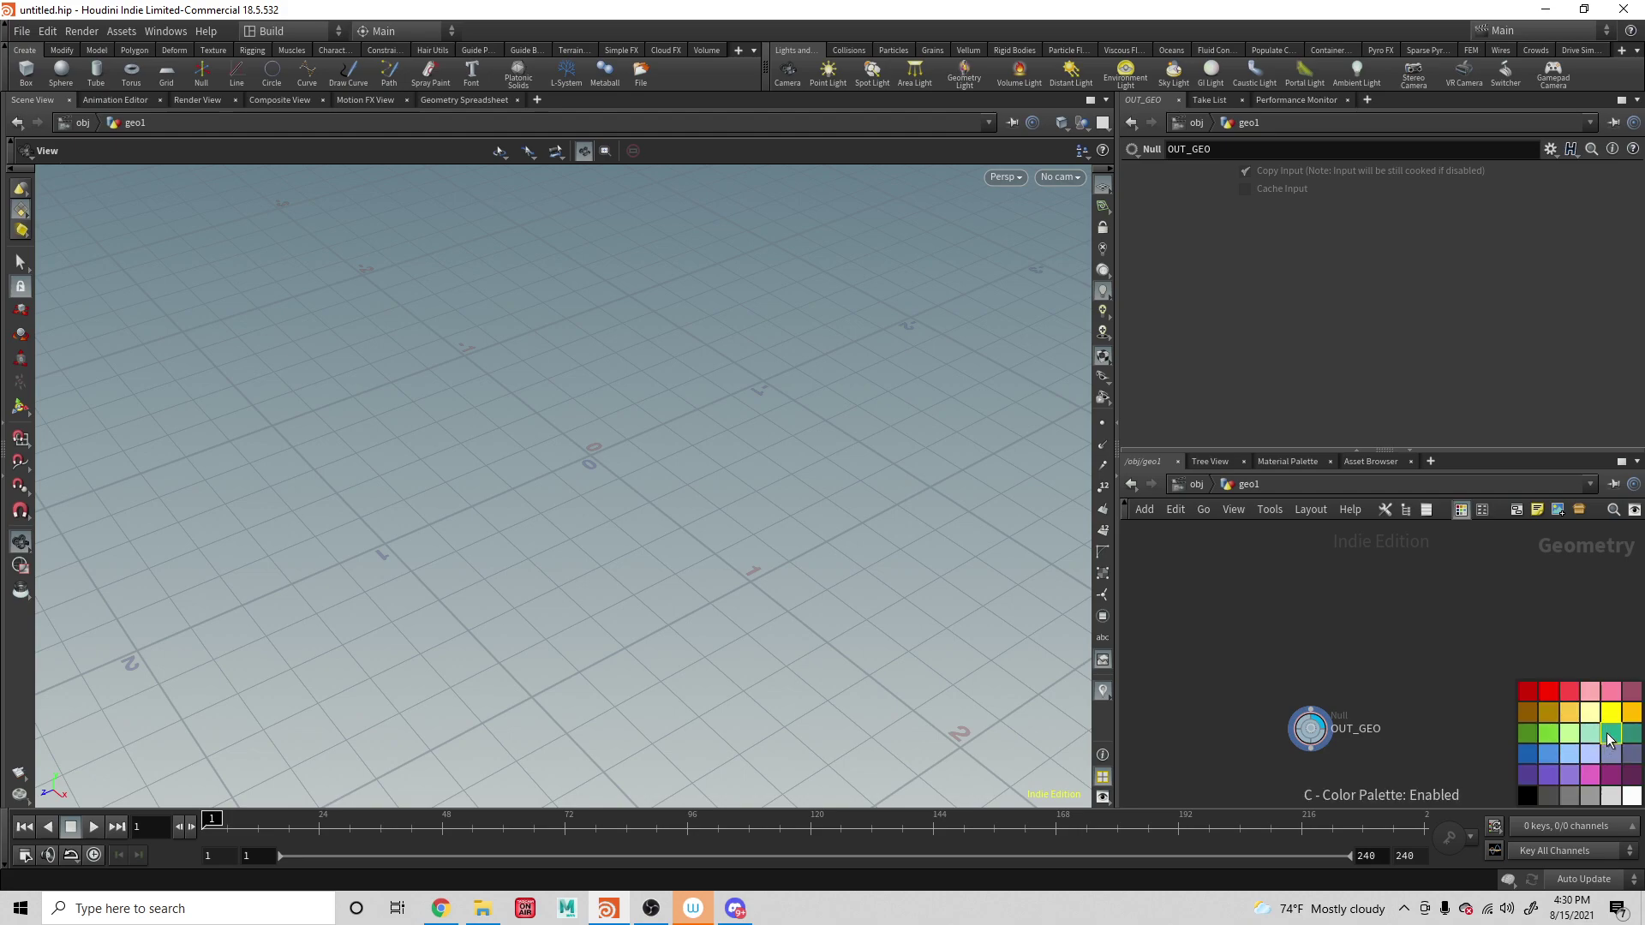
pyautogui.moveTo(1551, 691); pyautogui.dragTo(1264, 744)
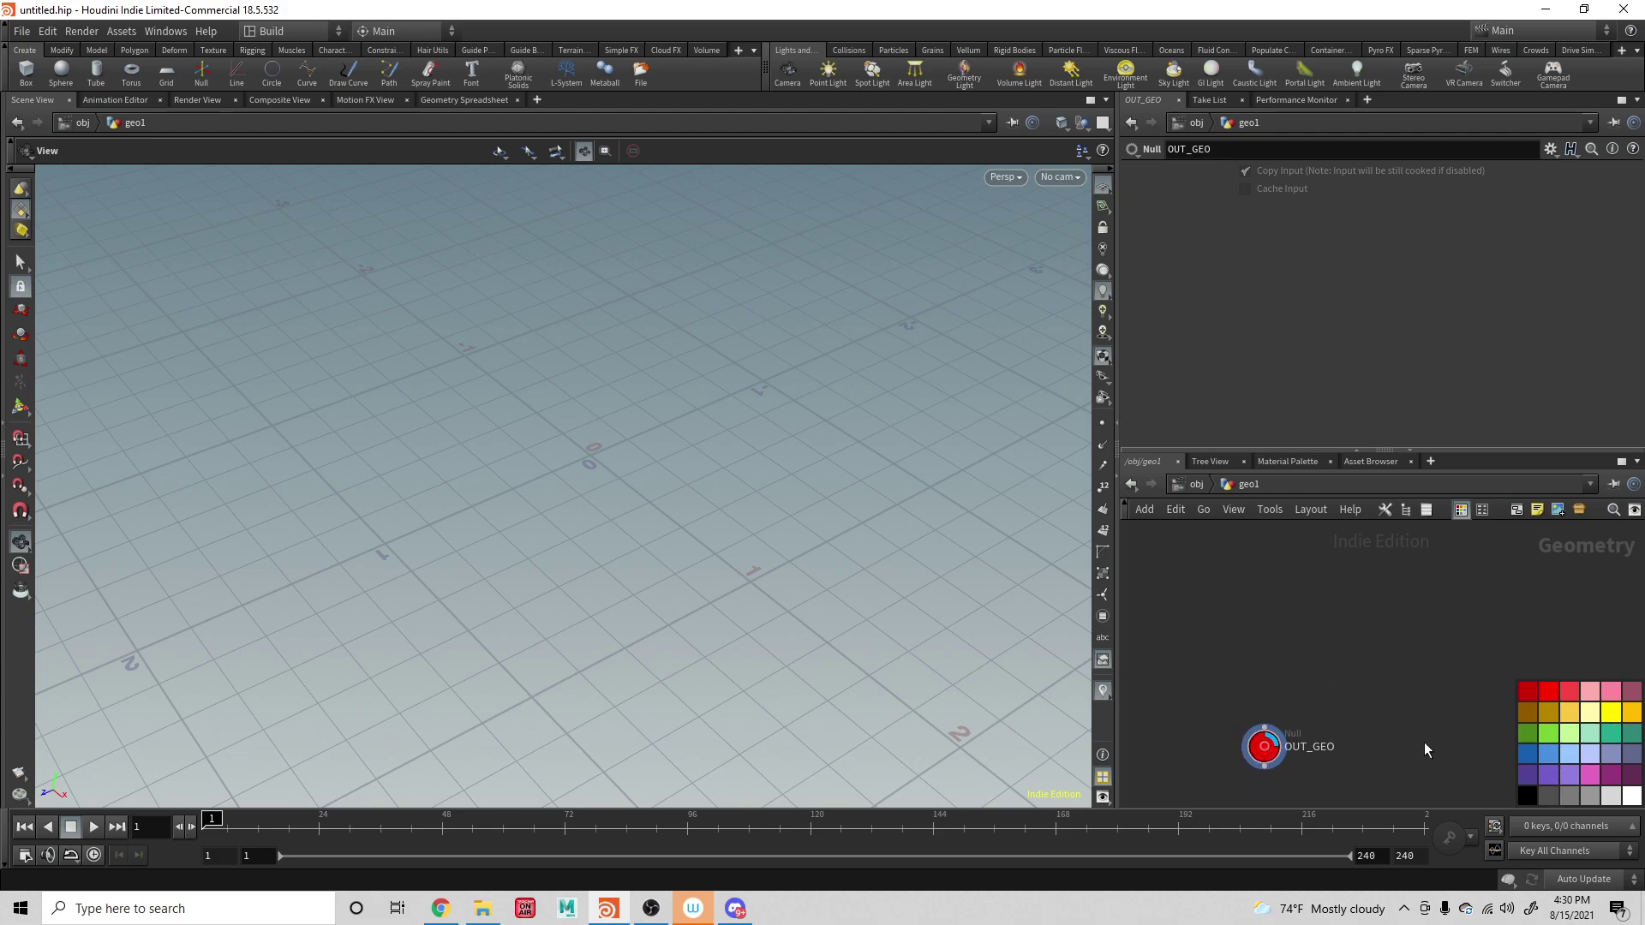
# - Add a test null1 to confirm it appears as a red circle, delete it, and move OUT_GEO left
pyautogui.press('Tab')
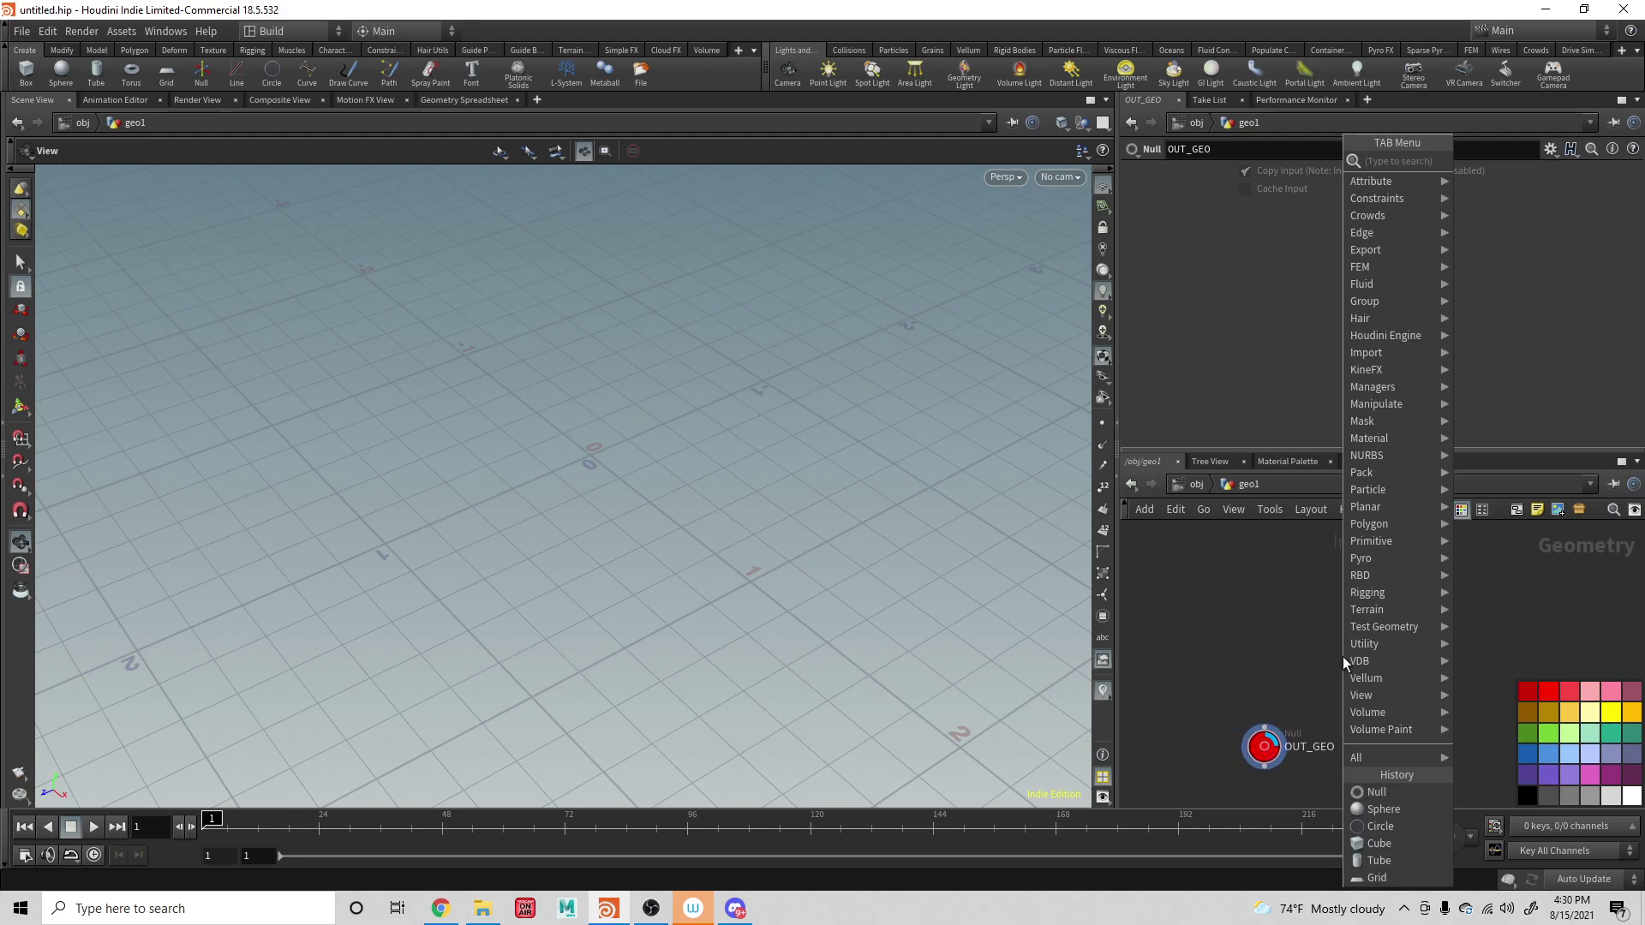
pyautogui.write('null')
pyautogui.press('Return')
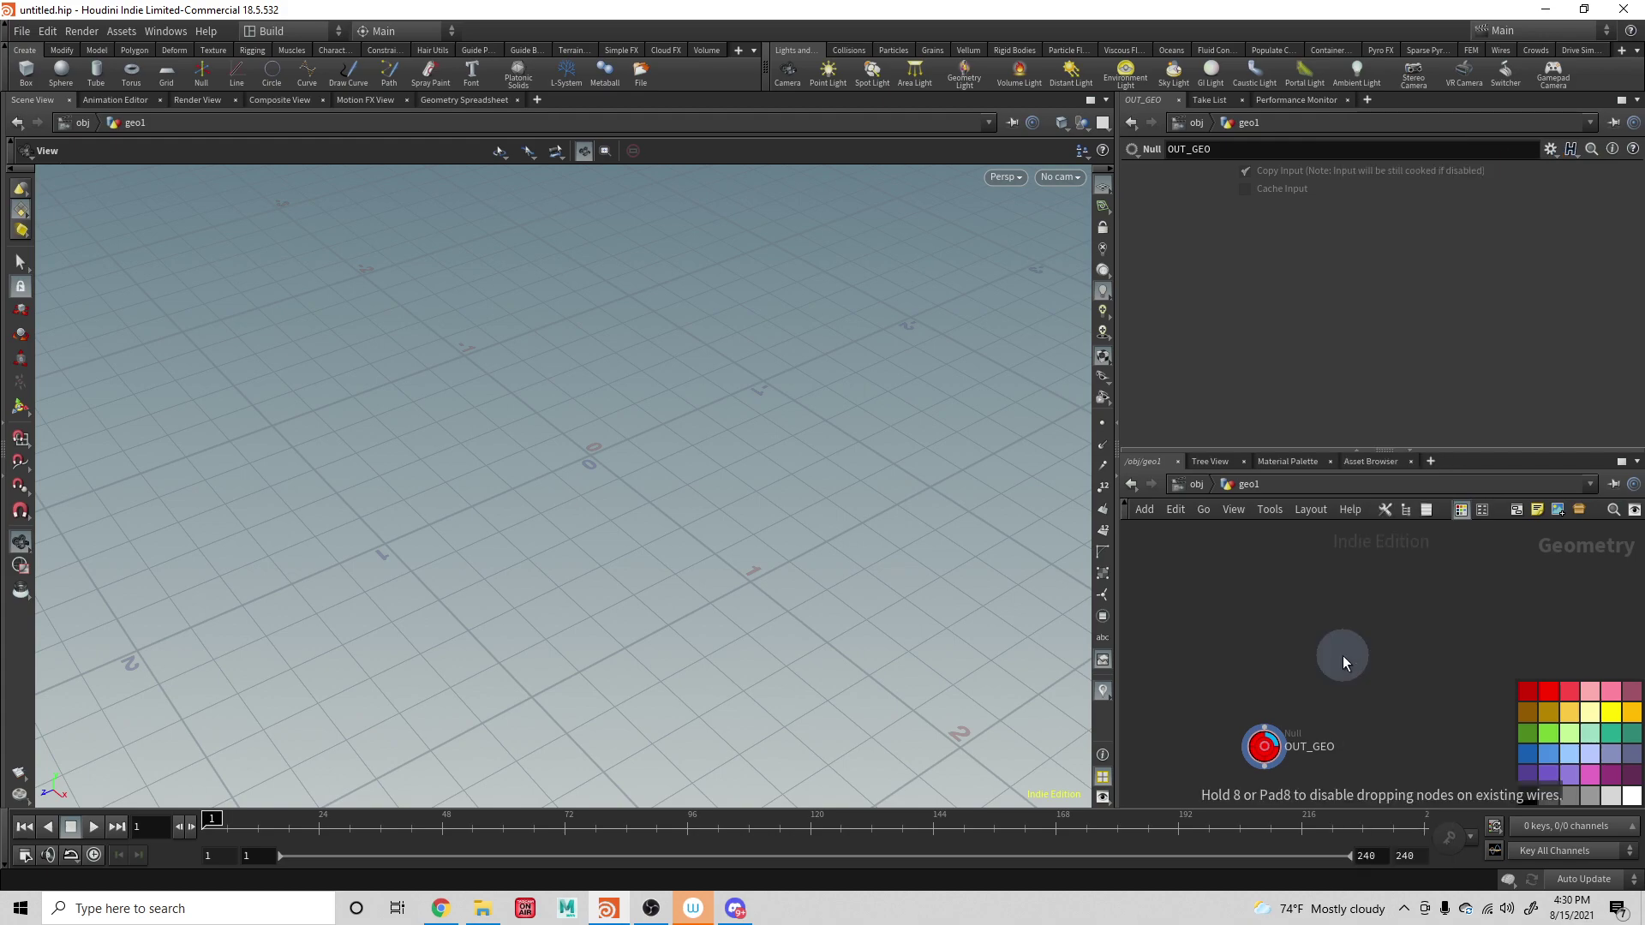
pyautogui.click(1344, 655)
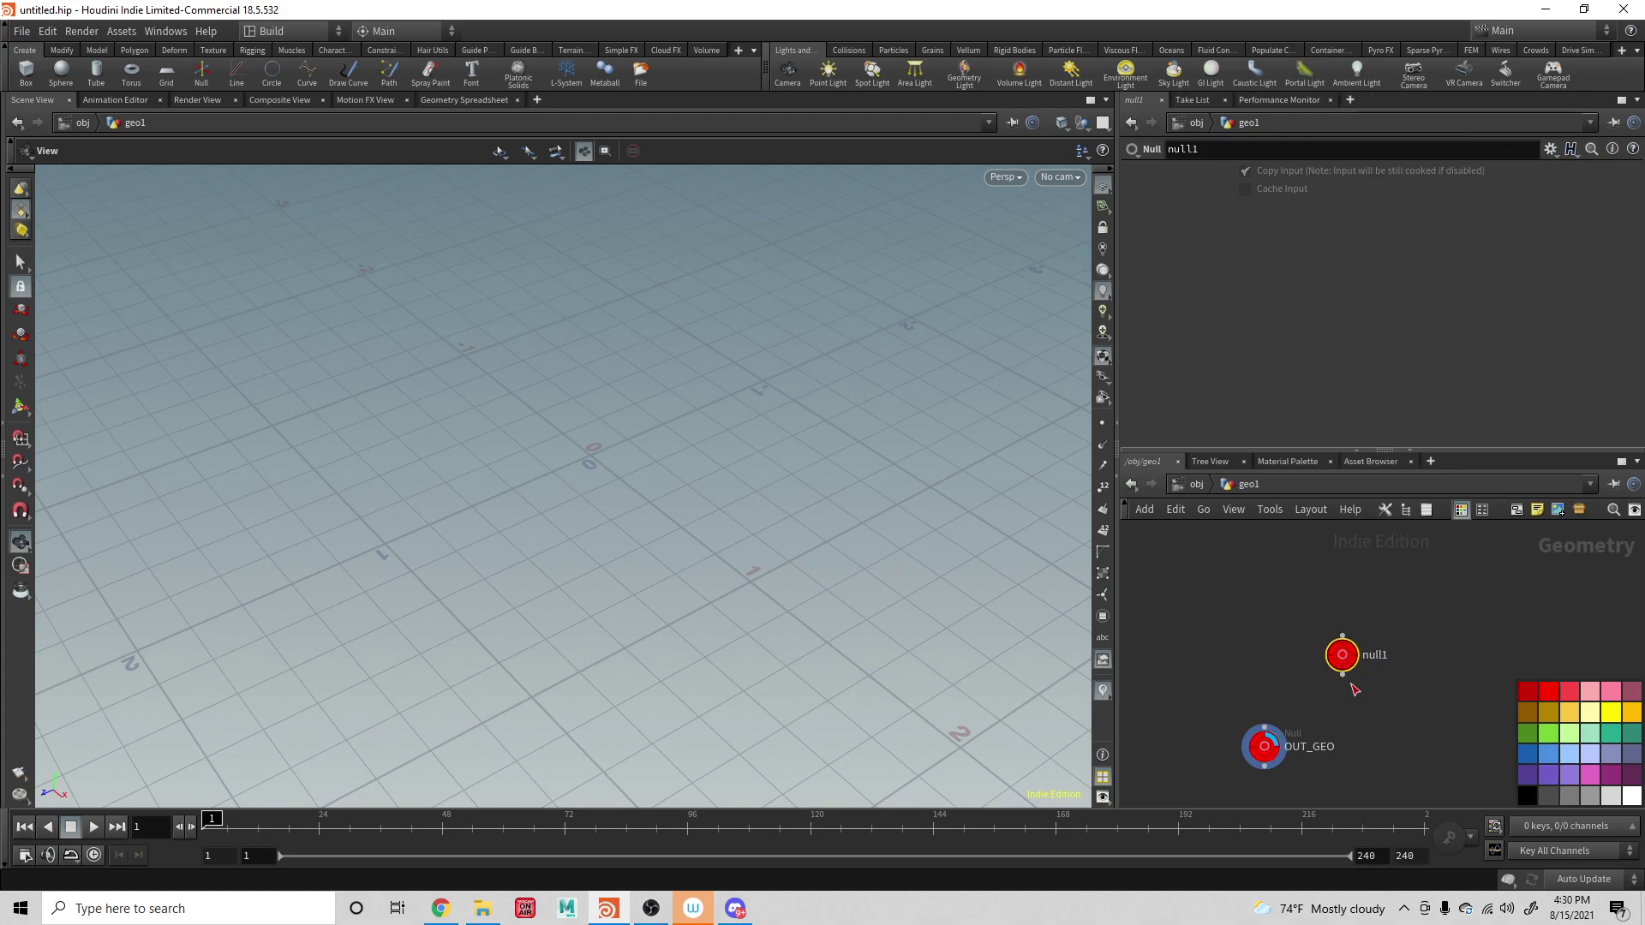
pyautogui.press('Delete')
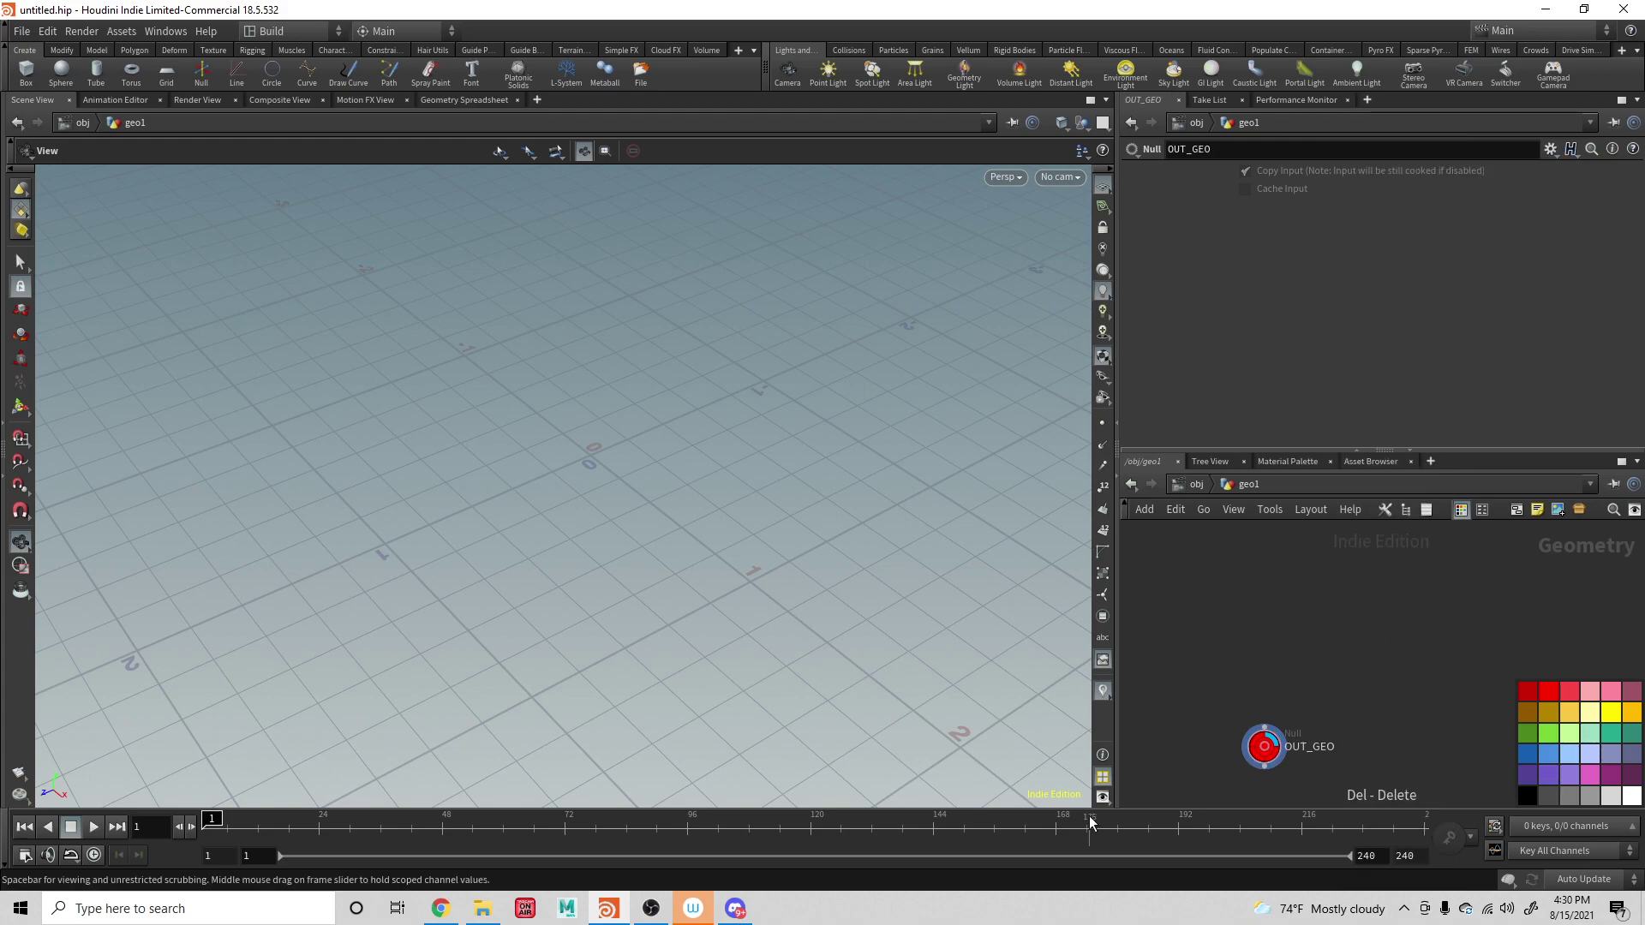
pyautogui.moveTo(1255, 751); pyautogui.dragTo(1183, 771)
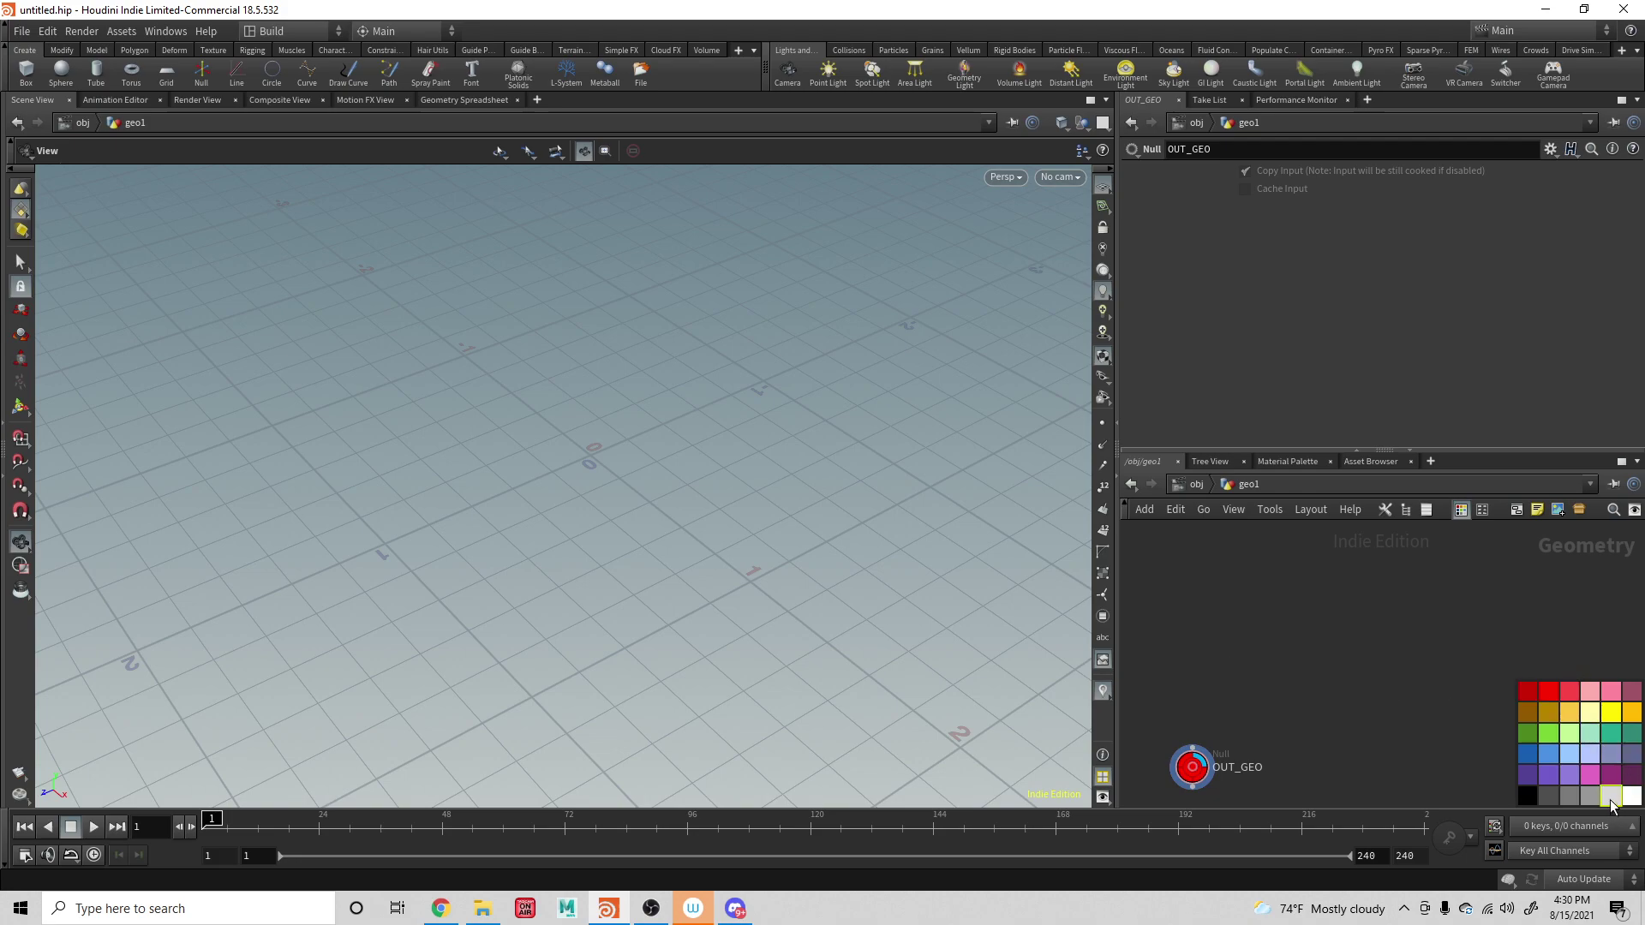
# - Recolour OUT_GEO light grey and give it back the X-shaped null node shape
pyautogui.moveTo(1611, 796); pyautogui.dragTo(1247, 759)
pyautogui.press('z')
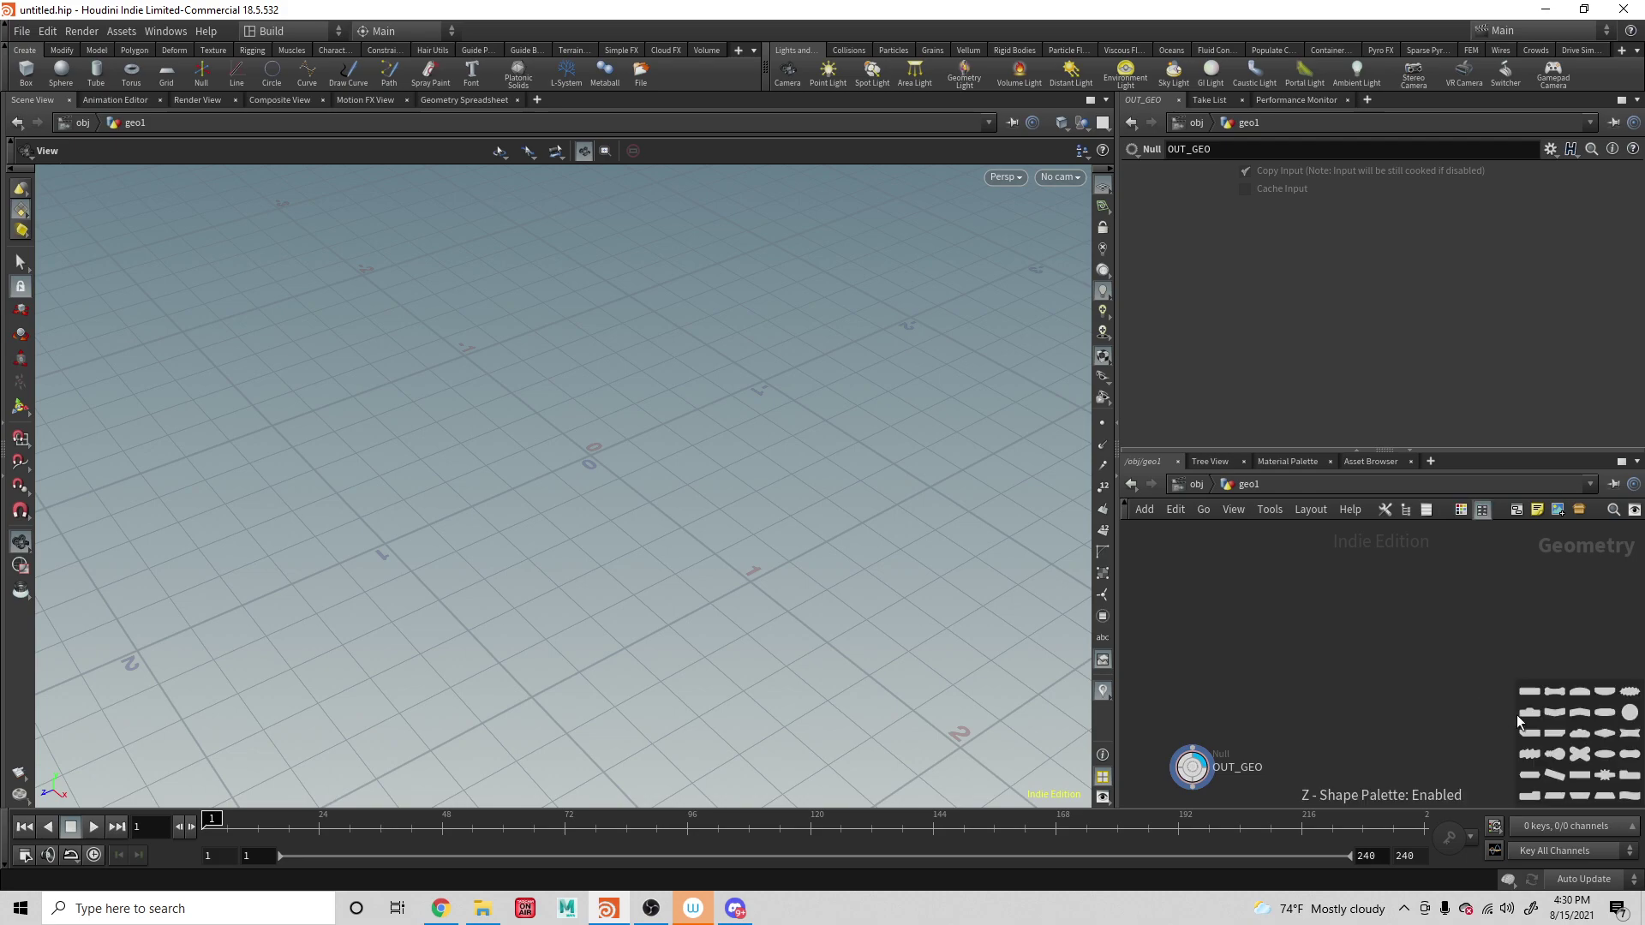
pyautogui.moveTo(1583, 757); pyautogui.dragTo(1196, 769)
pyautogui.press('Tab')
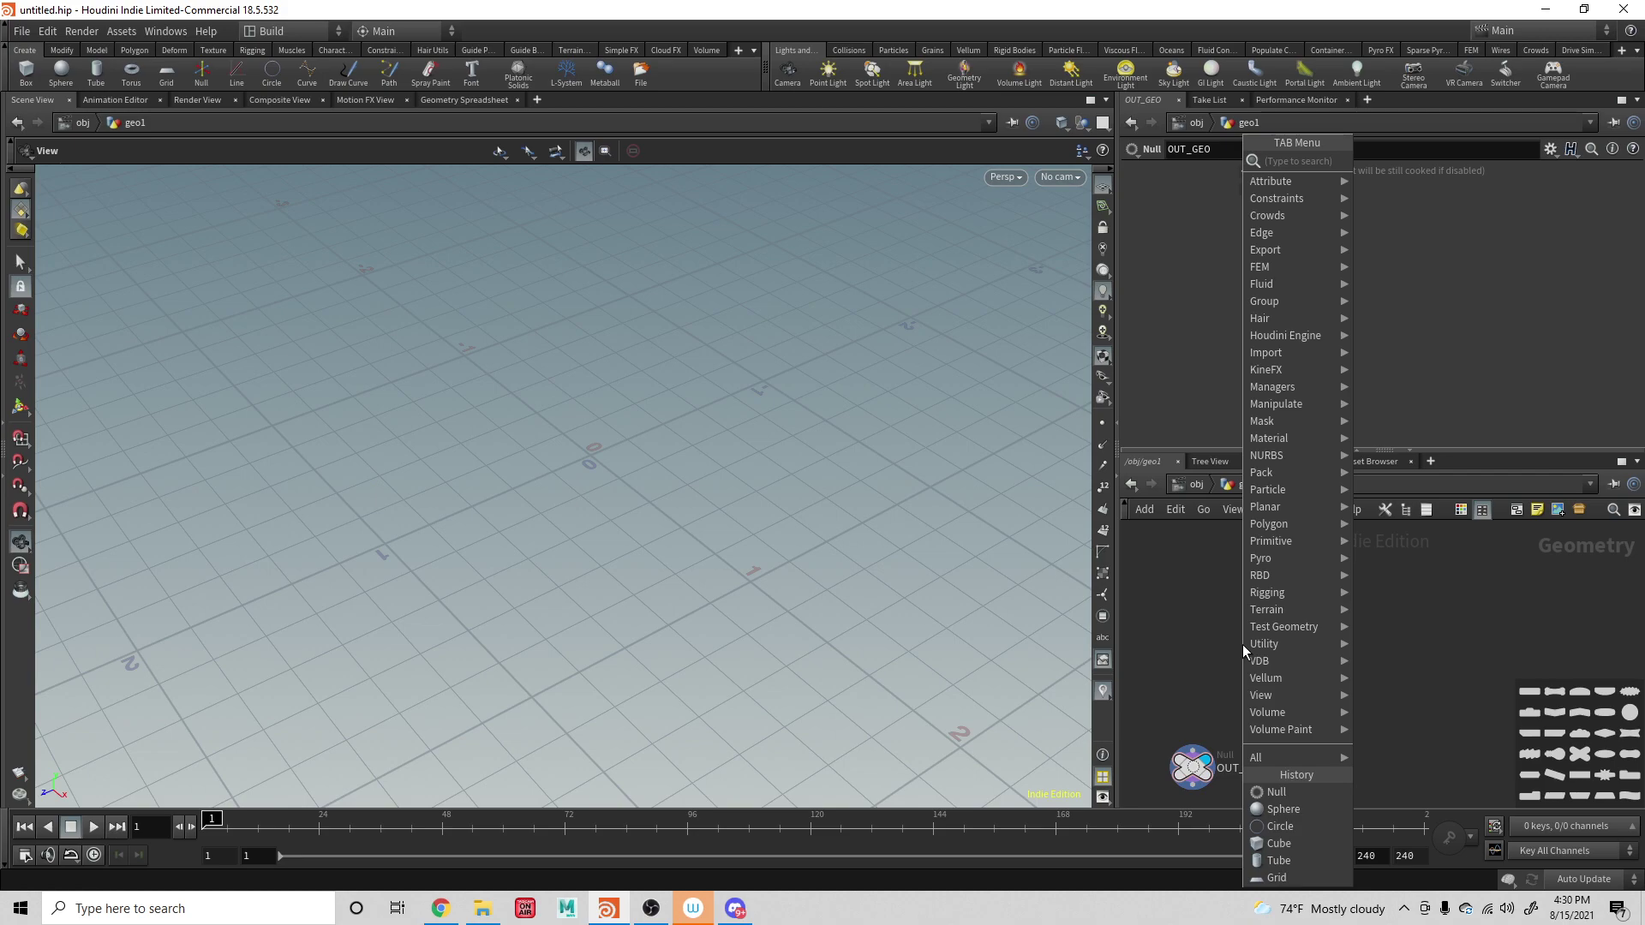
# - Add a new Null node in geo1 and check it appears X-shaped again
pyautogui.write('null')
pyautogui.press('Return')
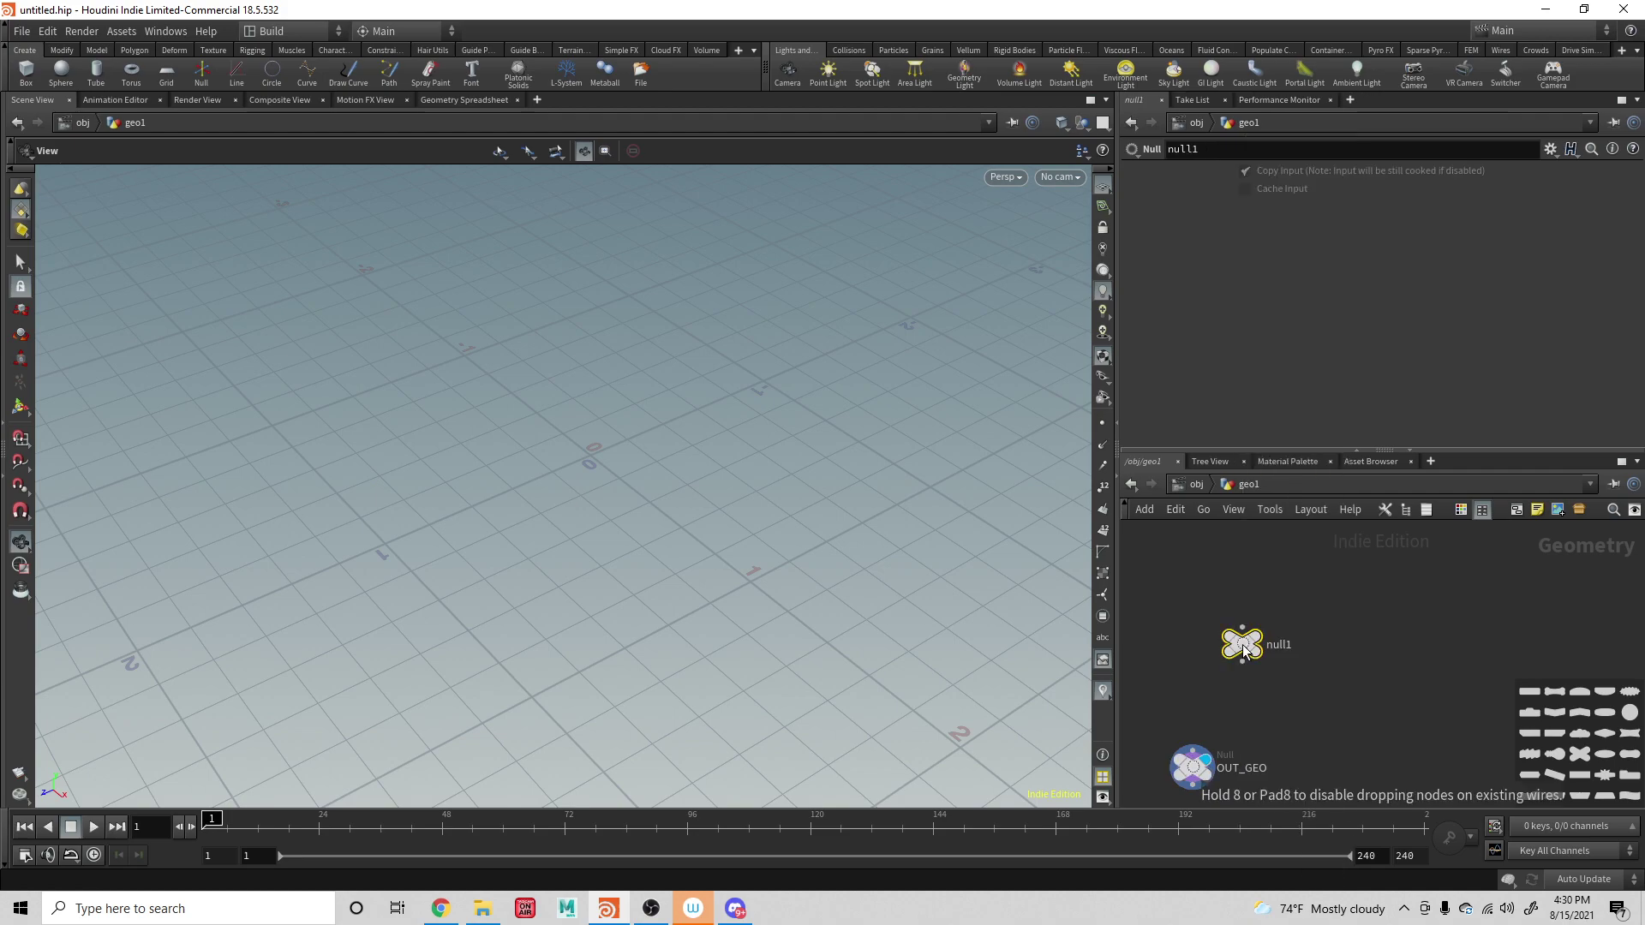
pyautogui.click(1243, 644)
# - Delete both null1 and OUT_GEO, leaving geo1's network empty
pyautogui.moveTo(1146, 601); pyautogui.dragTo(1260, 779)
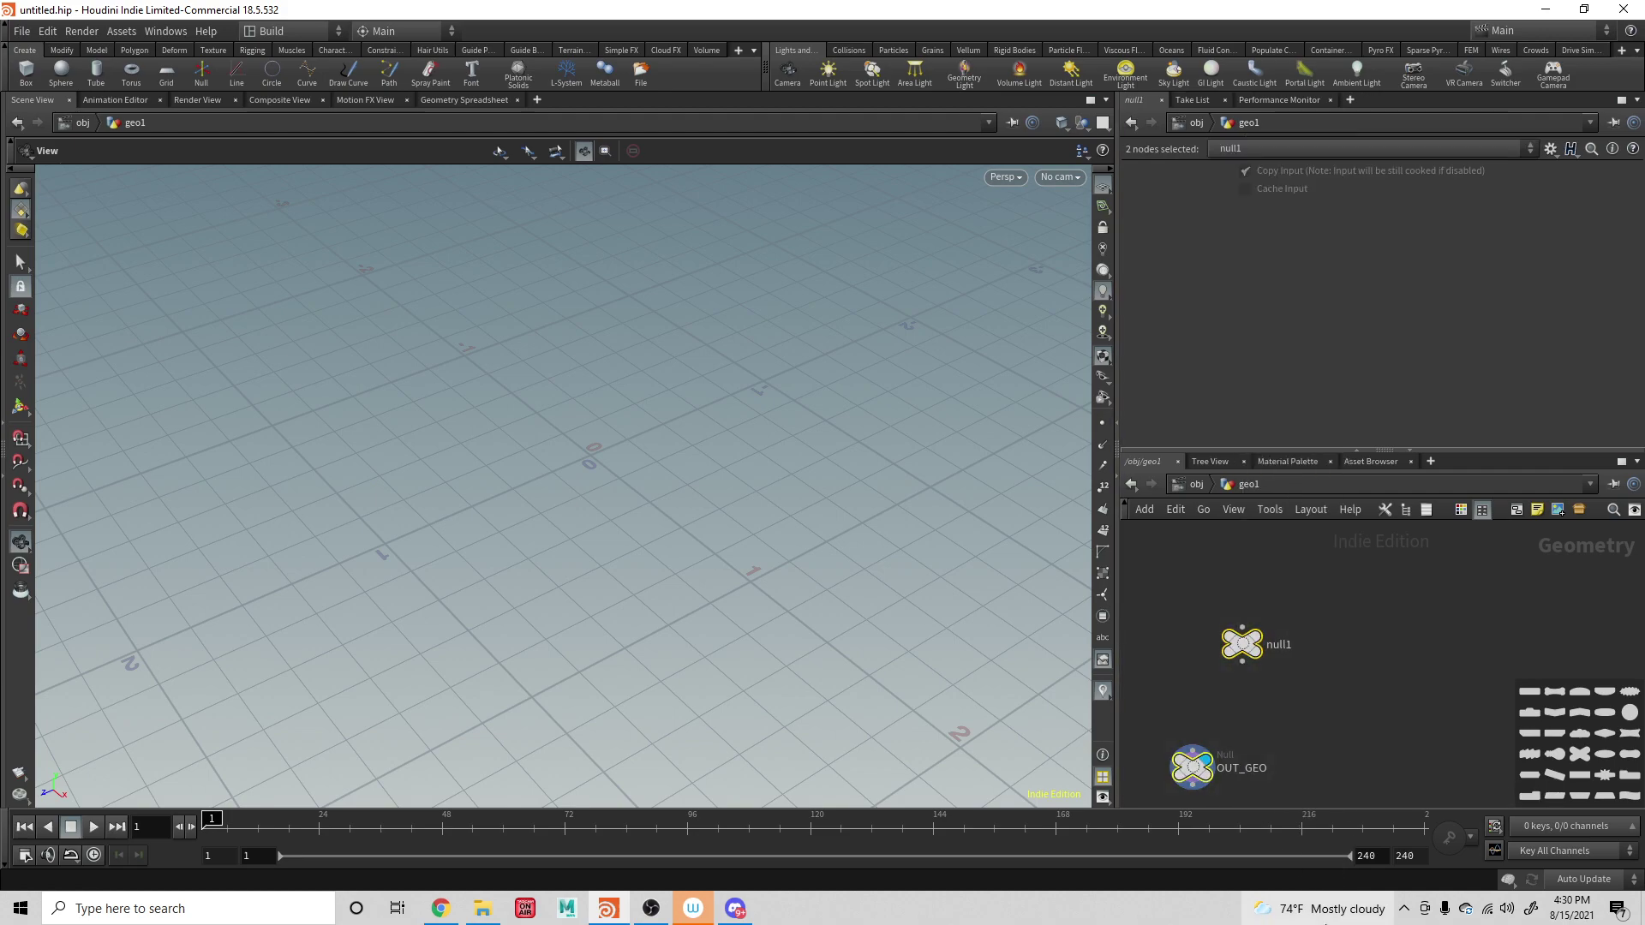
pyautogui.moveTo(1368, 899)
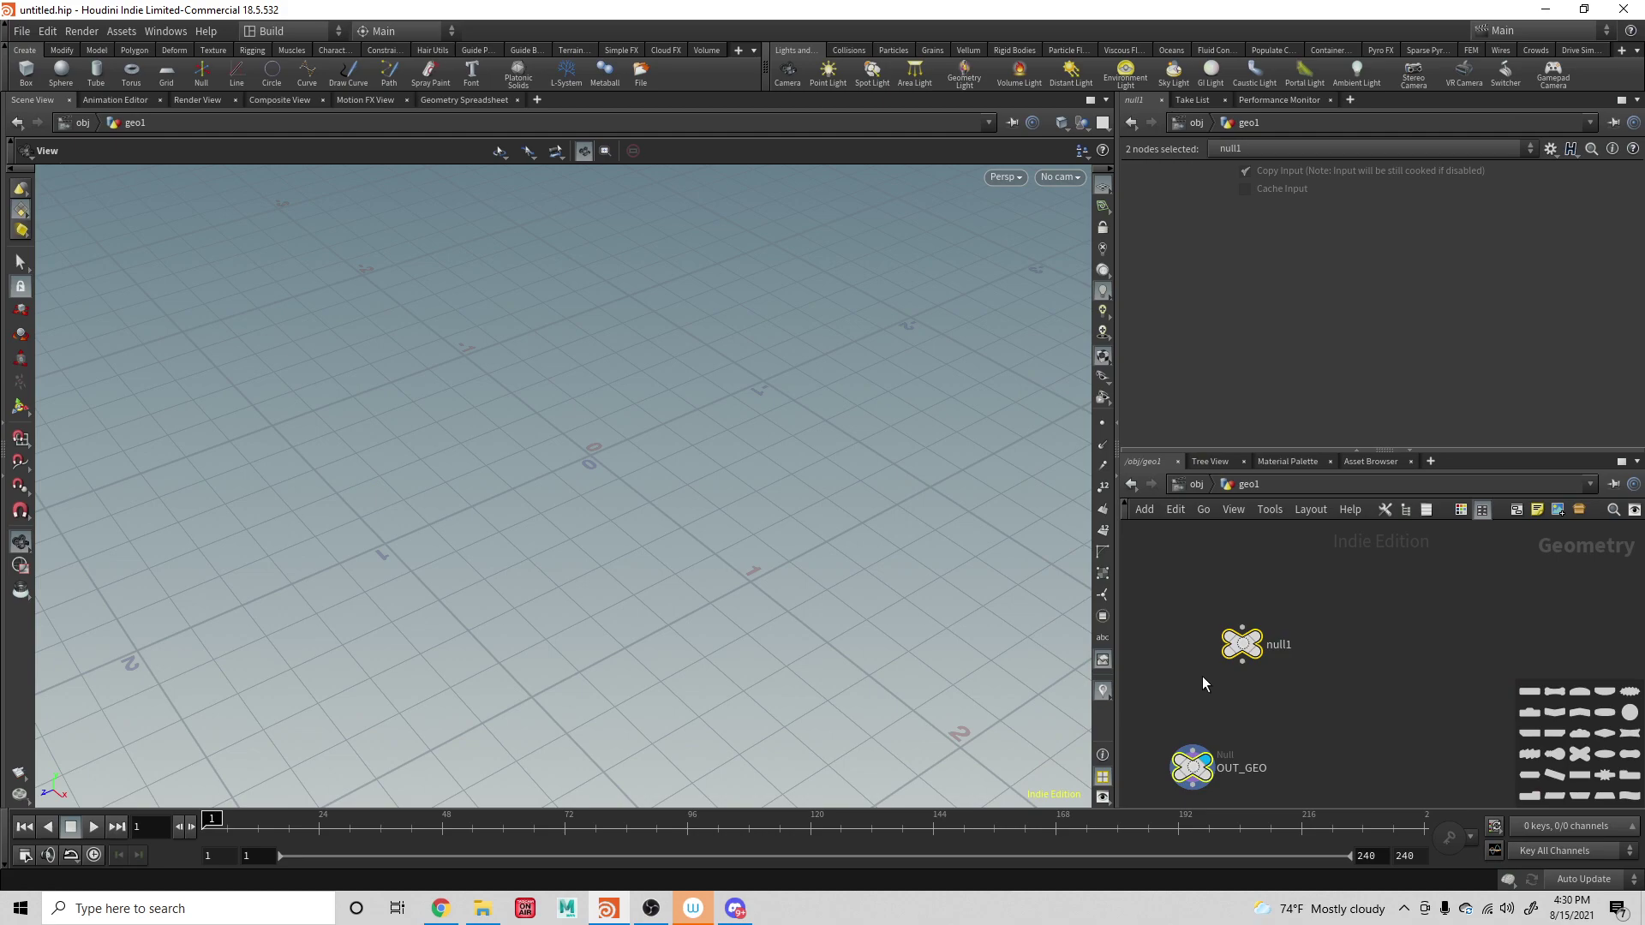
pyautogui.press('Delete')
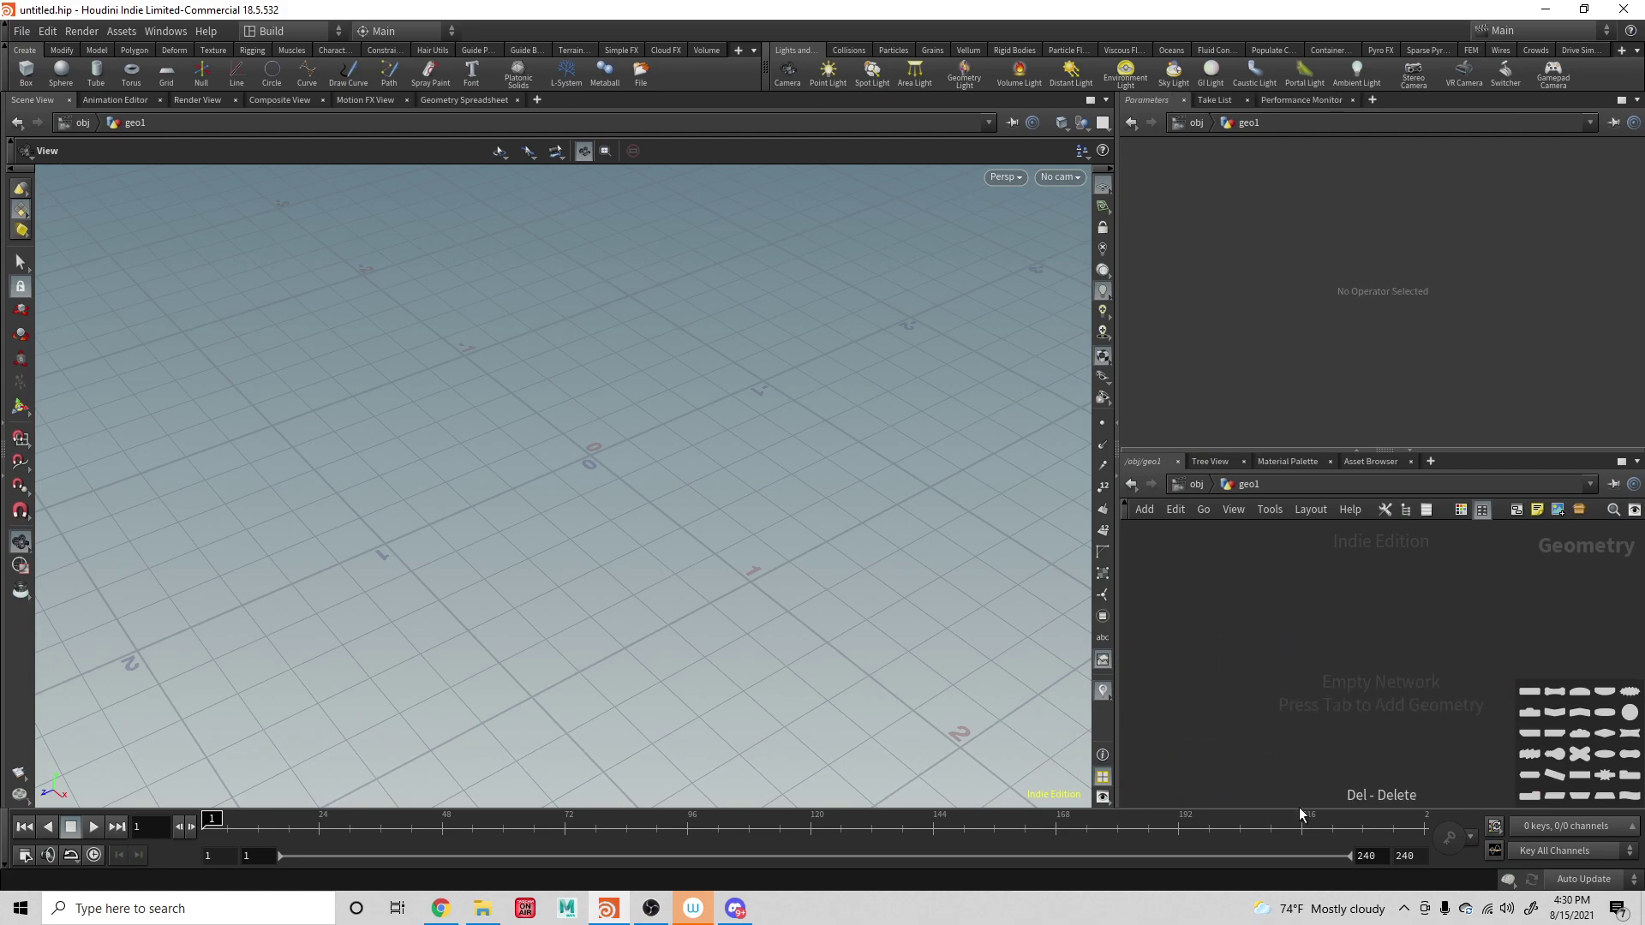